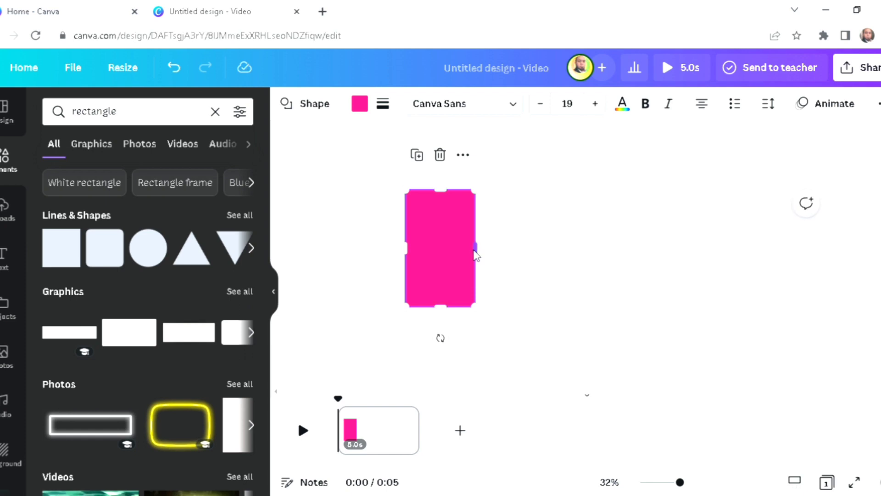
Stretch the pink rectangle into a wide horizontal banner, slightly reduce its height and reposition it on the page
drag(604, 254, 761, 253)
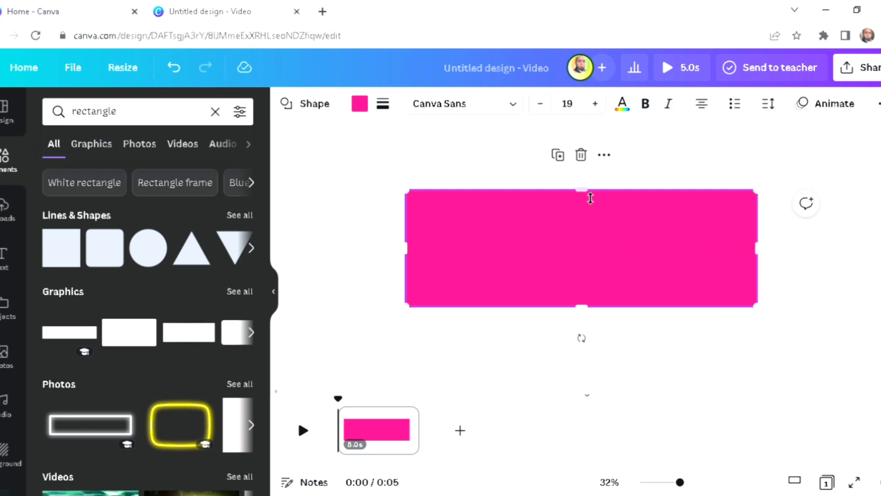
drag(589, 201, 590, 205)
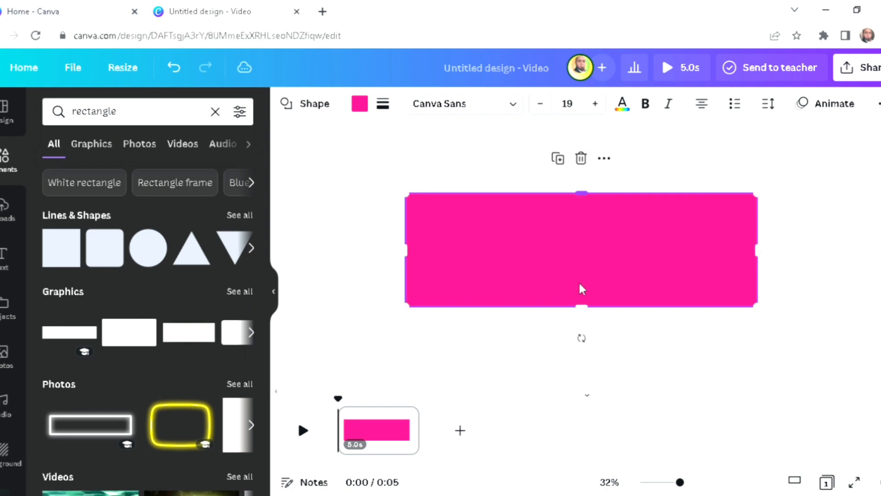
drag(594, 312, 593, 308)
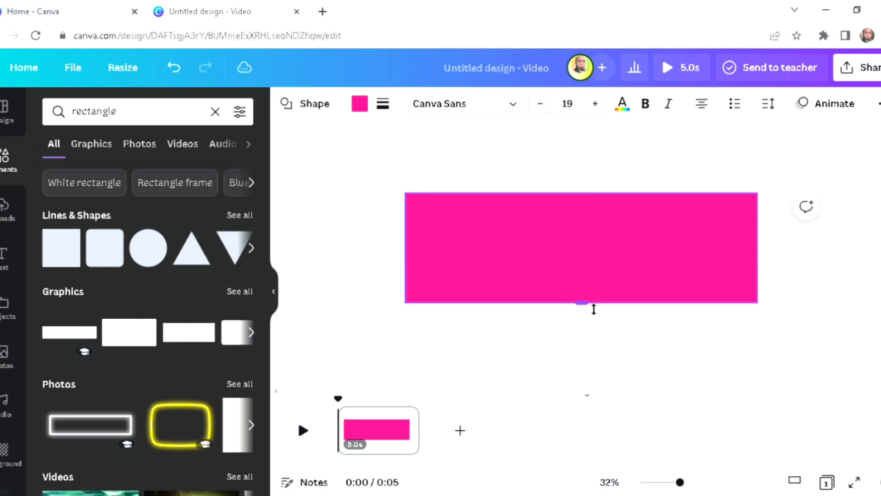
drag(579, 266, 584, 269)
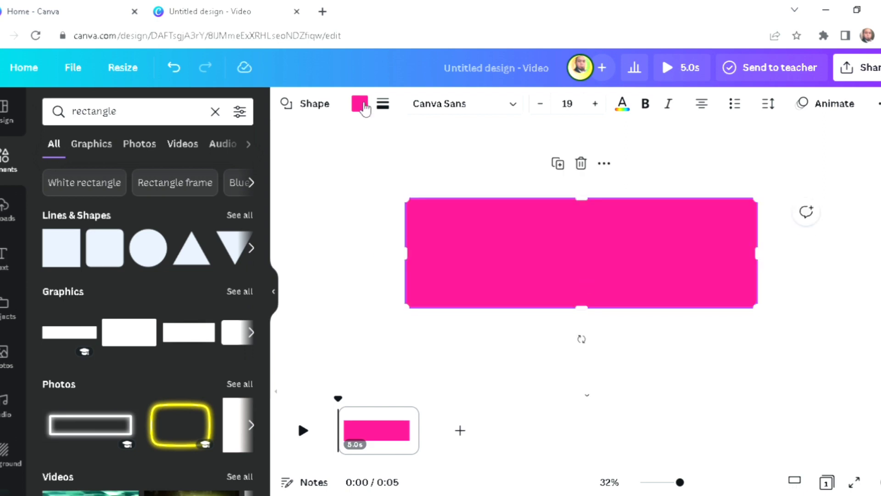
Fill the banner rectangle with the custom pale yellow colour #FFF3C2
click(360, 104)
click(56, 174)
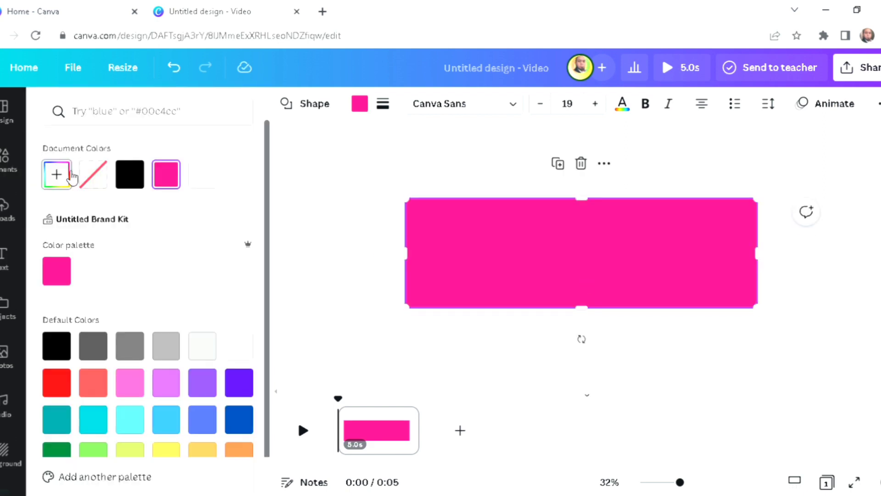
click(60, 212)
drag(73, 291, 84, 291)
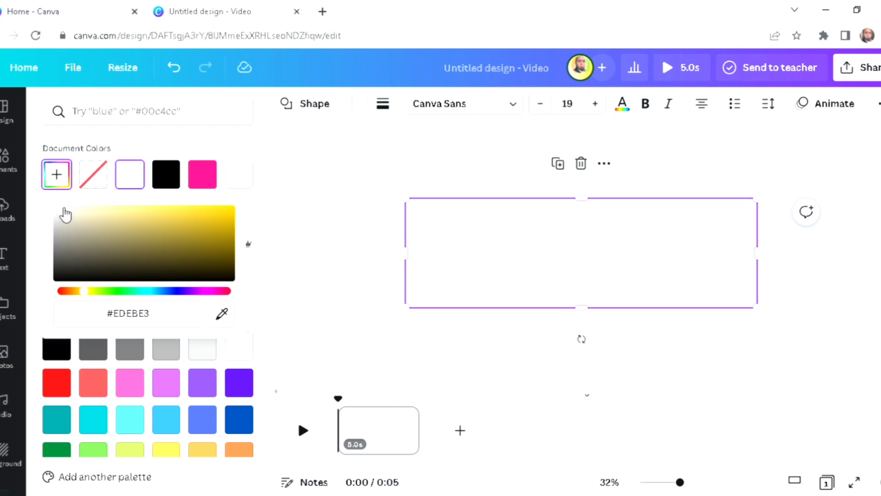
drag(65, 216, 97, 204)
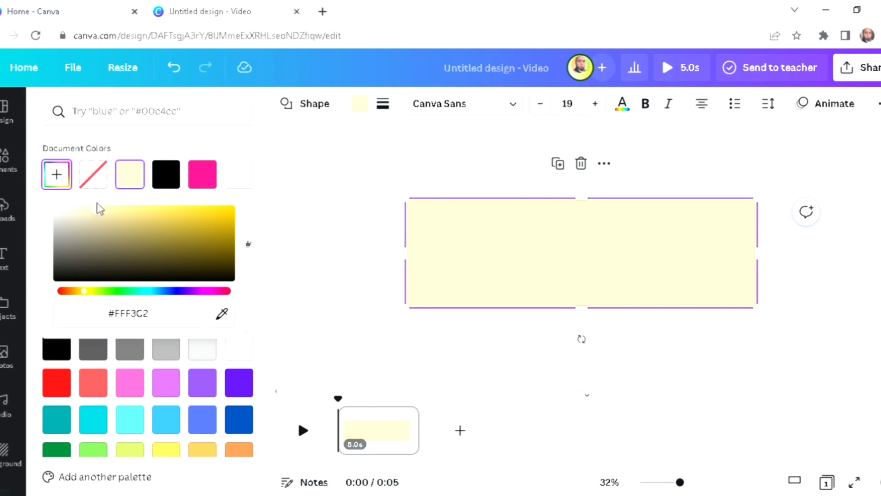
click(324, 260)
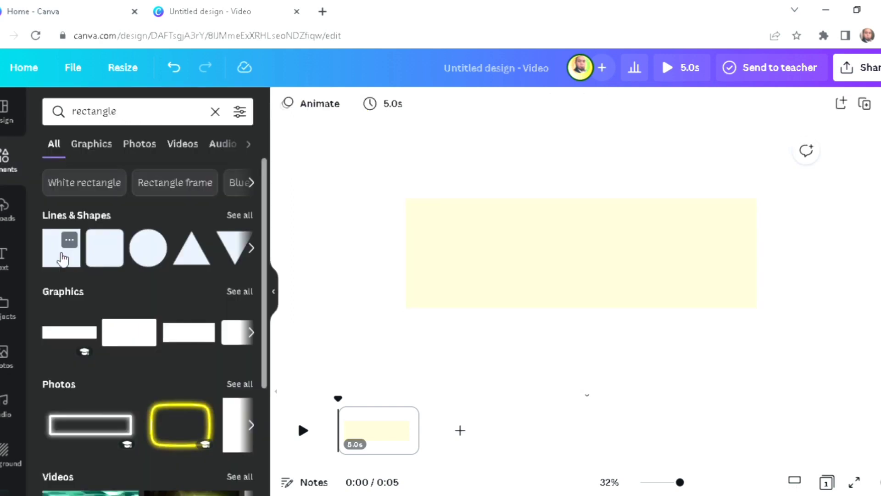
Add a square shape on the banner and fill it with the custom near-white colour #EFEFEF
click(62, 259)
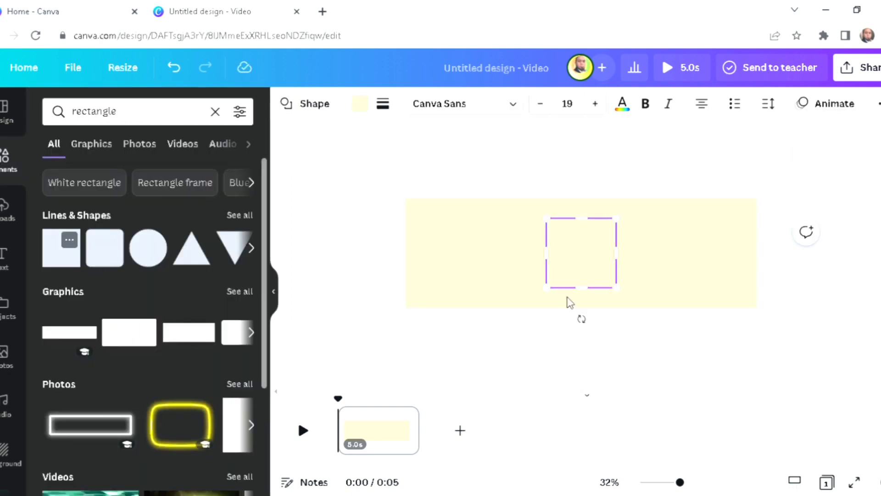
click(360, 109)
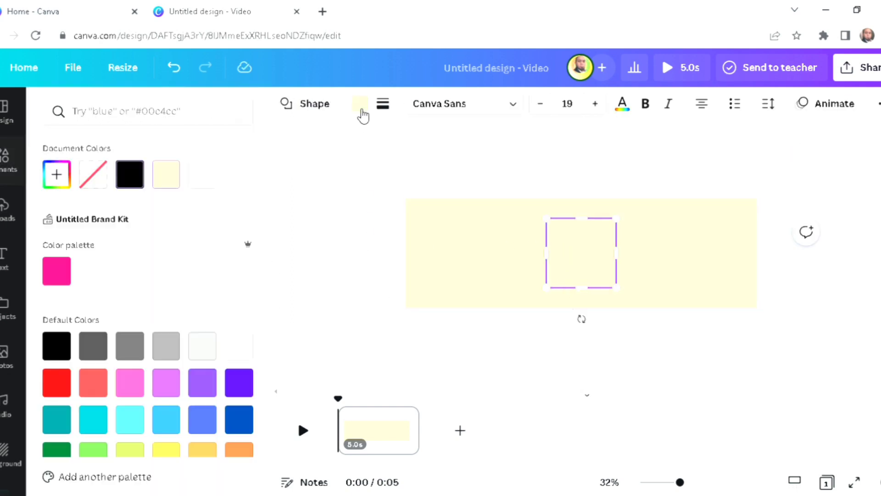
click(202, 346)
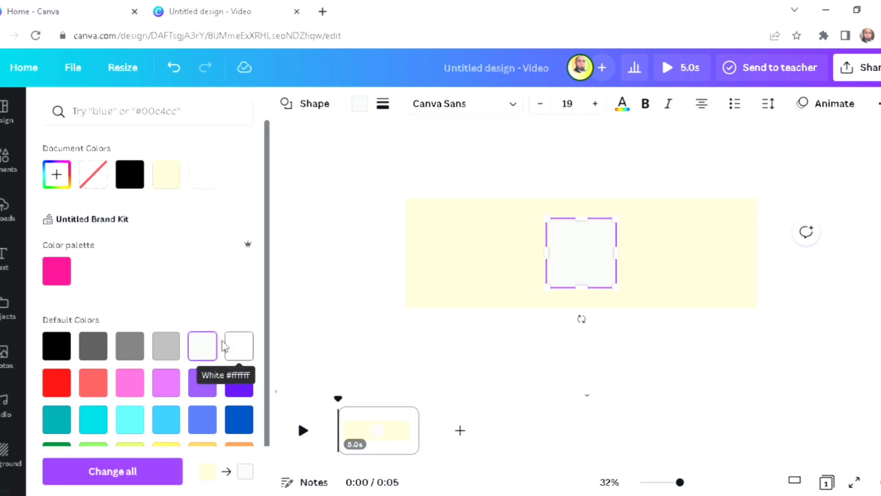
click(58, 174)
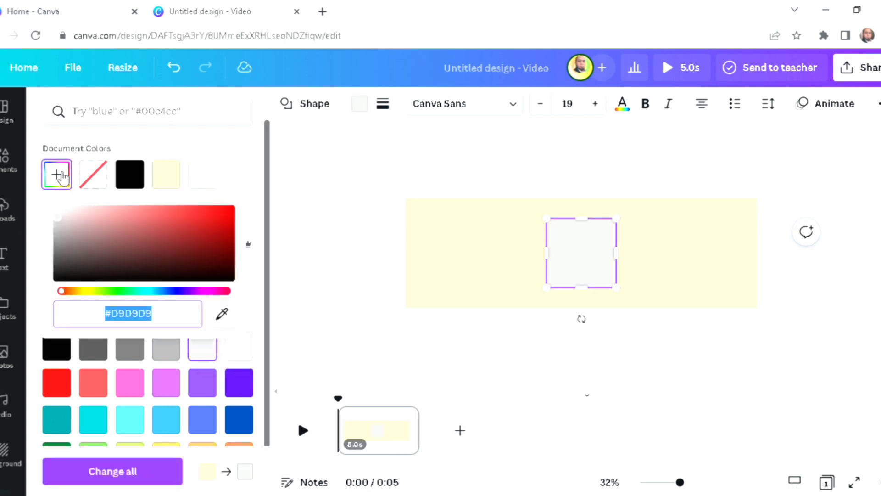
drag(58, 217, 55, 215)
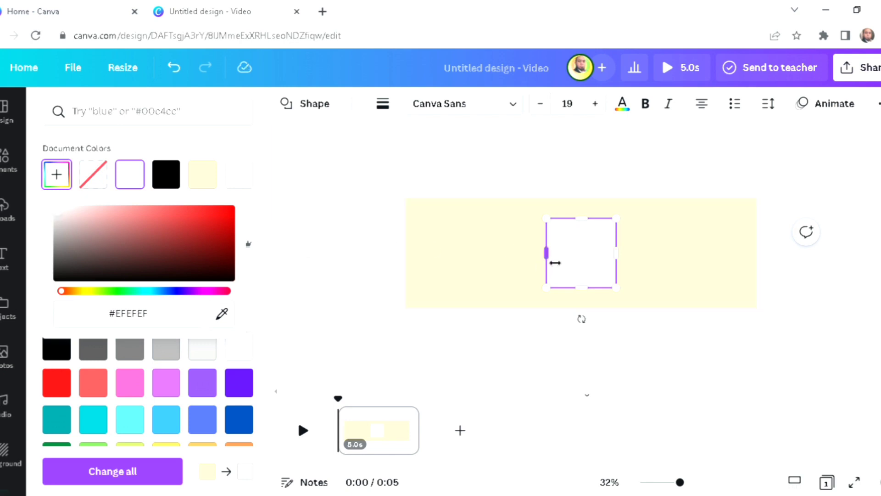
Widen the near-white square on both sides into an inner panel, leaving an even yellow border around it
drag(554, 263, 424, 263)
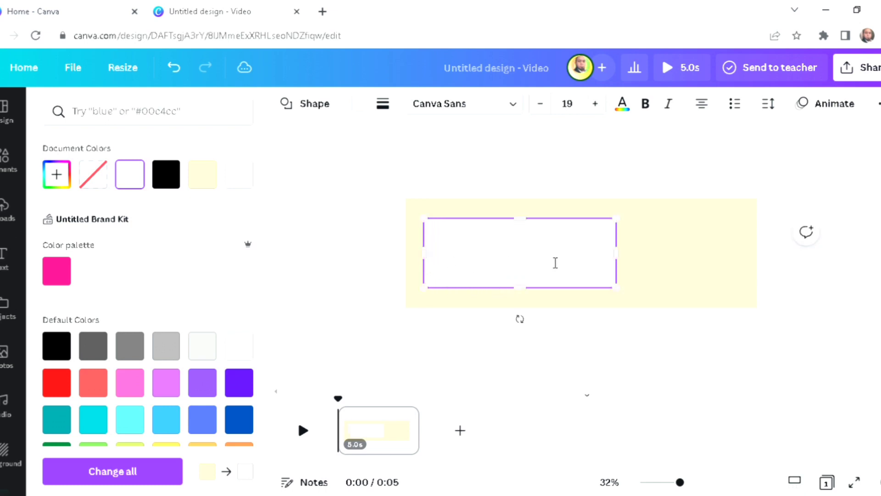
drag(636, 262, 747, 260)
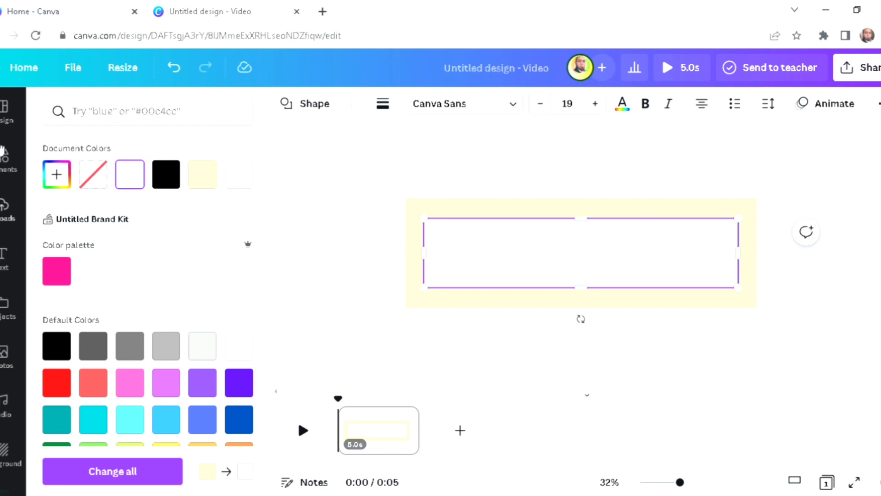
Search the elements for "bride" and add the graphic of the bride in a pink dress holding a bouquet
click(6, 159)
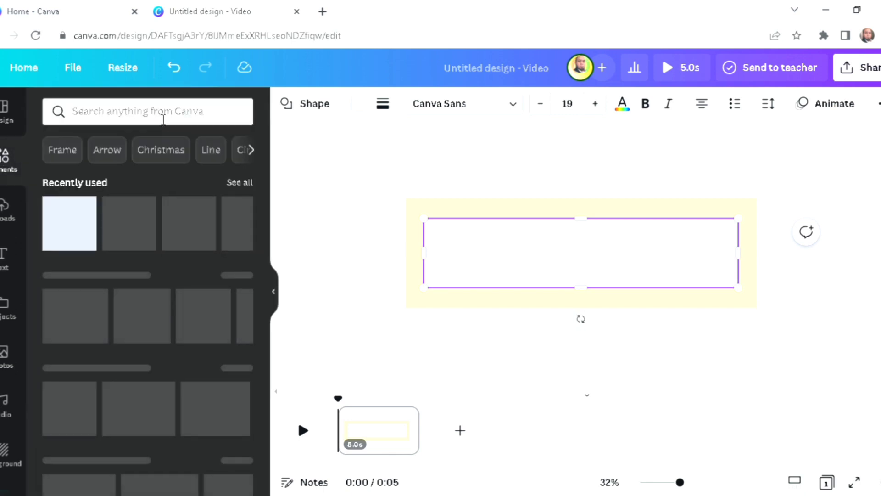
click(164, 116)
text(bride)
key(Return)
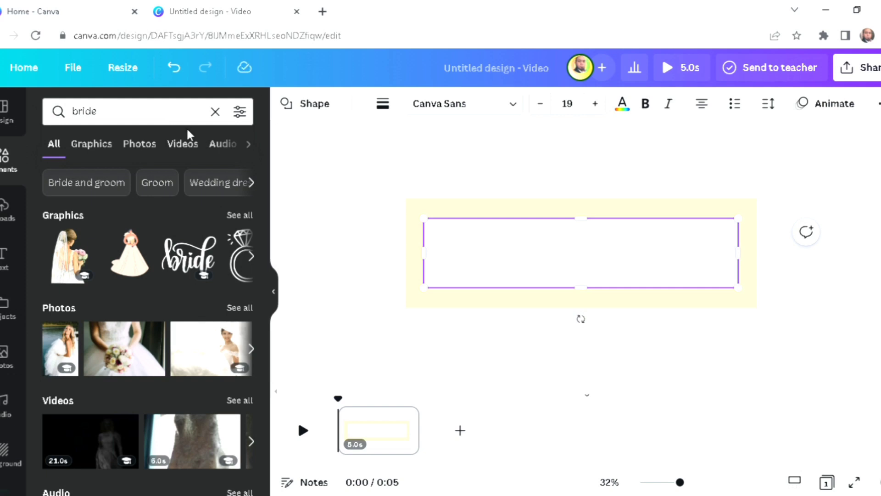
click(248, 217)
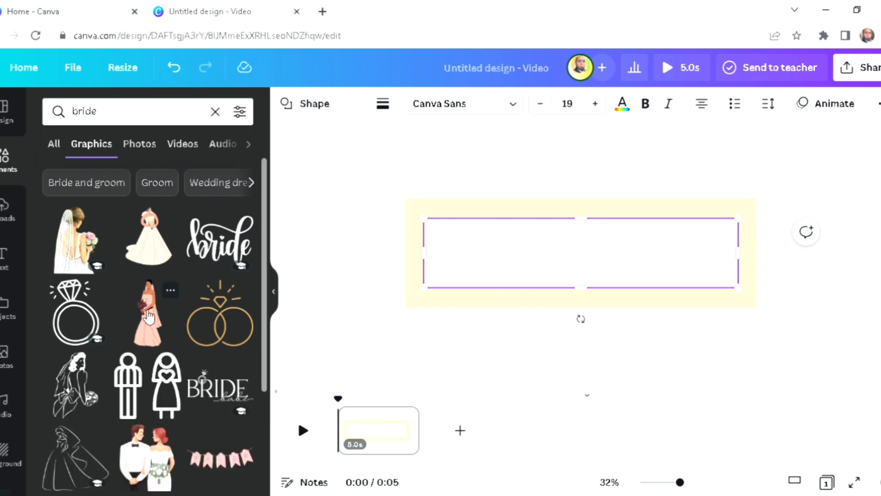
click(147, 317)
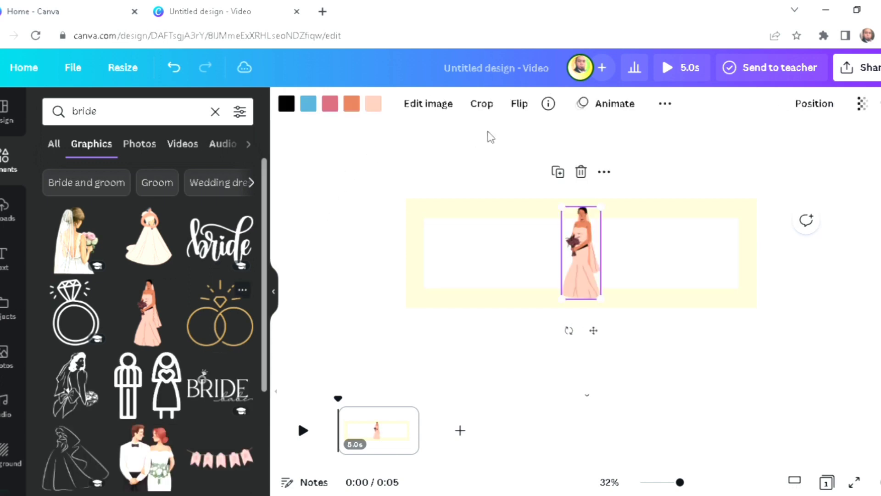
Flip the bride graphic horizontally and fit it to the banner's full height at its left end
click(523, 105)
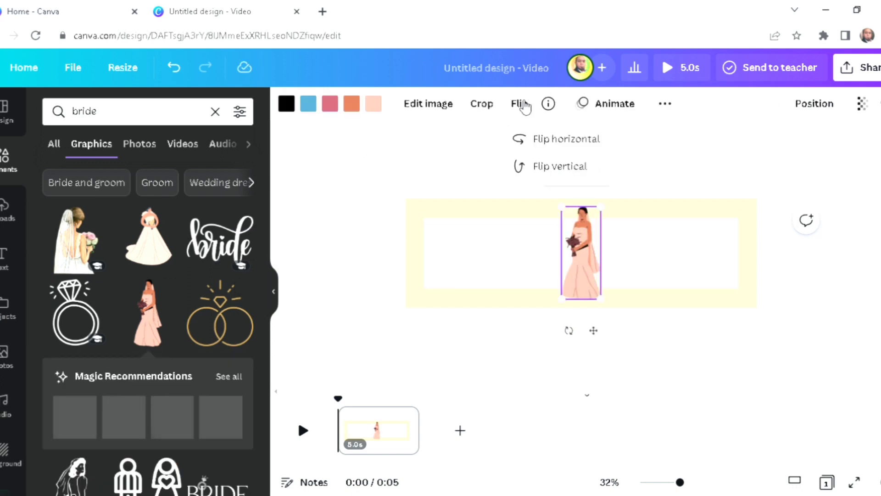
click(563, 140)
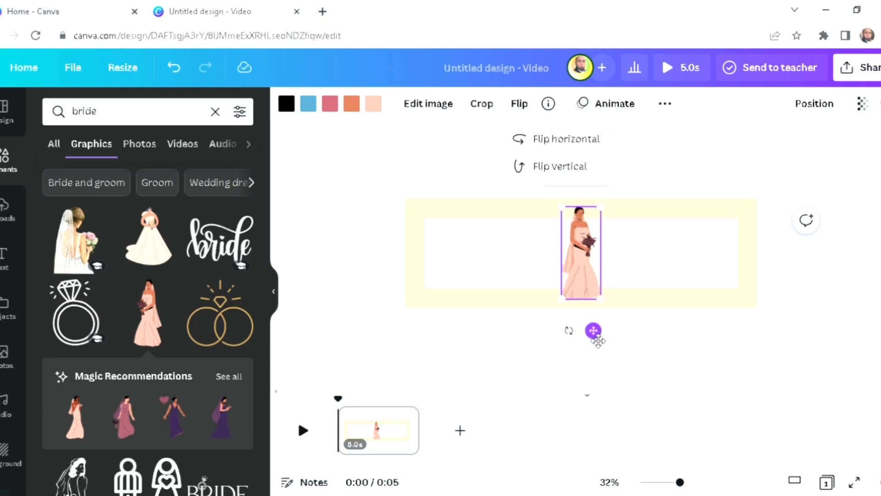
drag(598, 343, 456, 330)
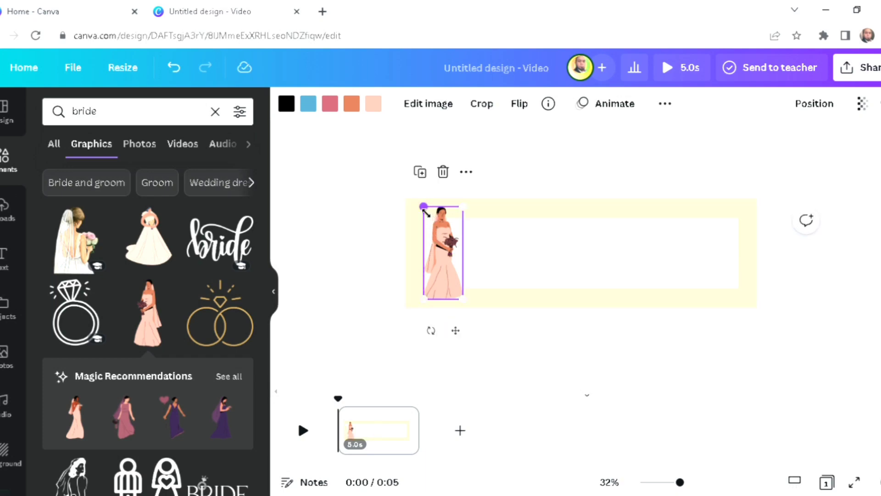
drag(425, 209, 419, 199)
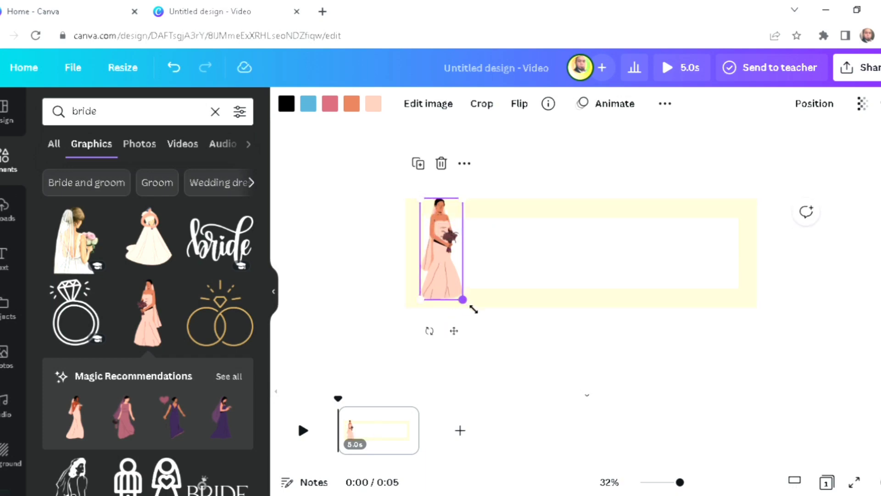
drag(472, 309, 474, 309)
drag(450, 262, 445, 269)
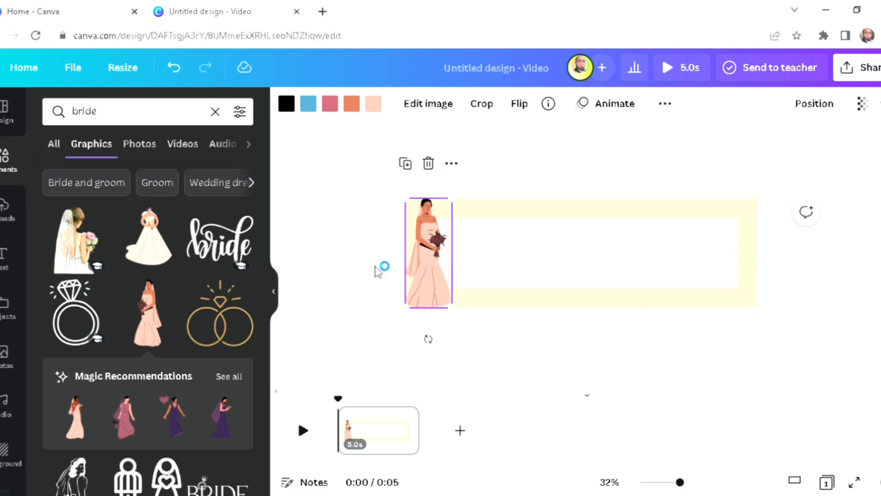
Search the graphics for "groom" and add the groom in a black suit with a red tie
click(198, 113)
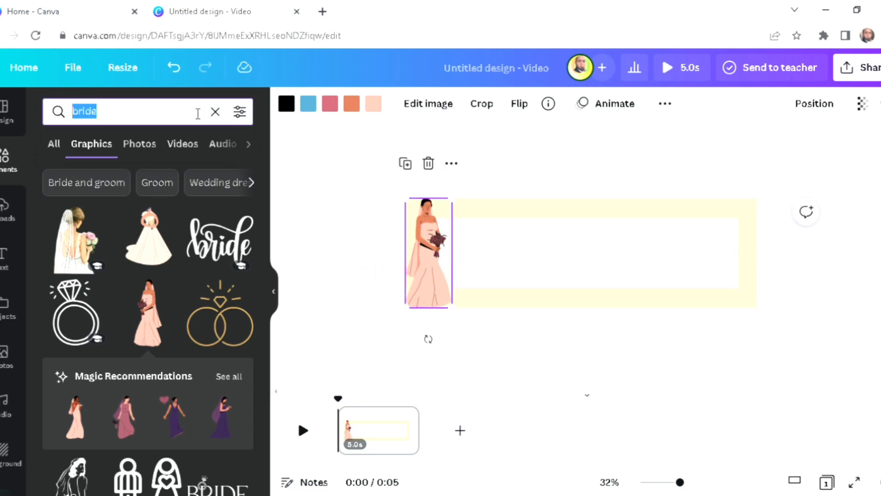
text(groom)
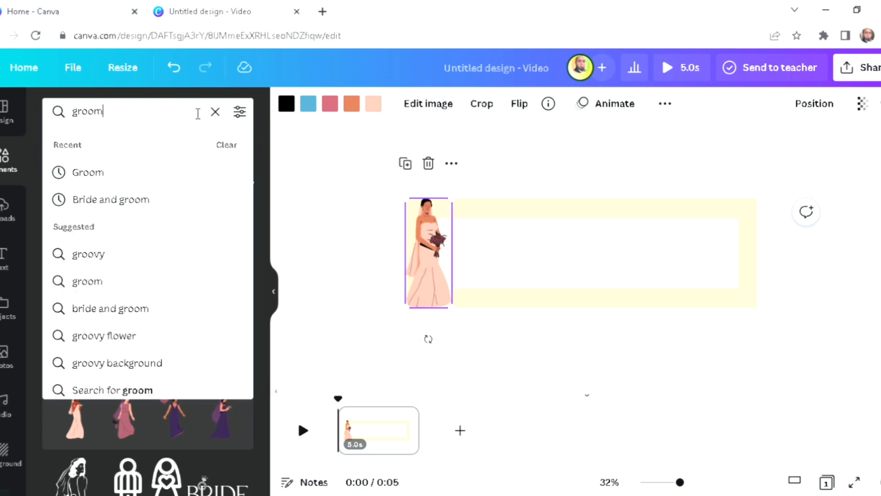
key(Return)
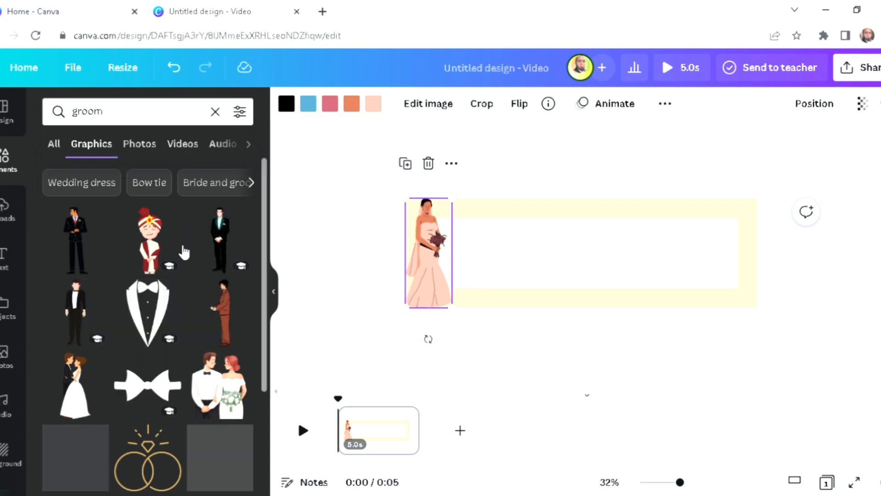
click(85, 242)
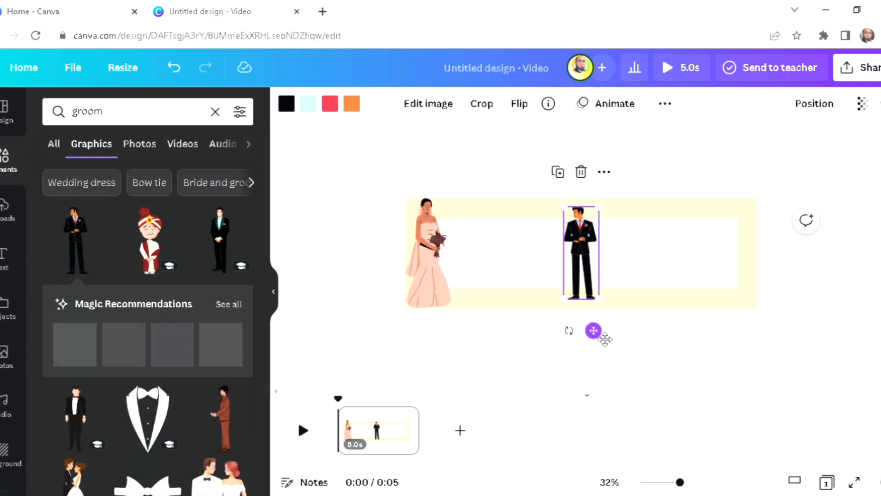
Move the groom graphic to the banner's right end and enlarge it to the banner's full height
drag(657, 342, 723, 321)
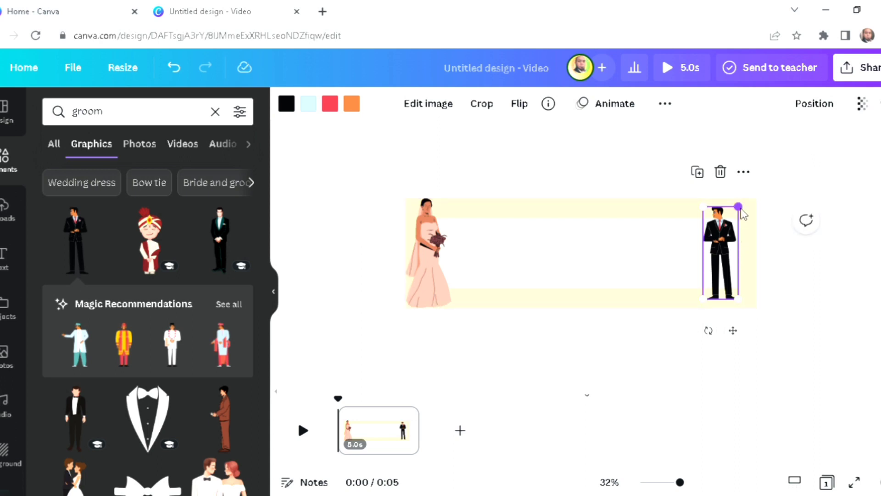
drag(746, 215, 749, 206)
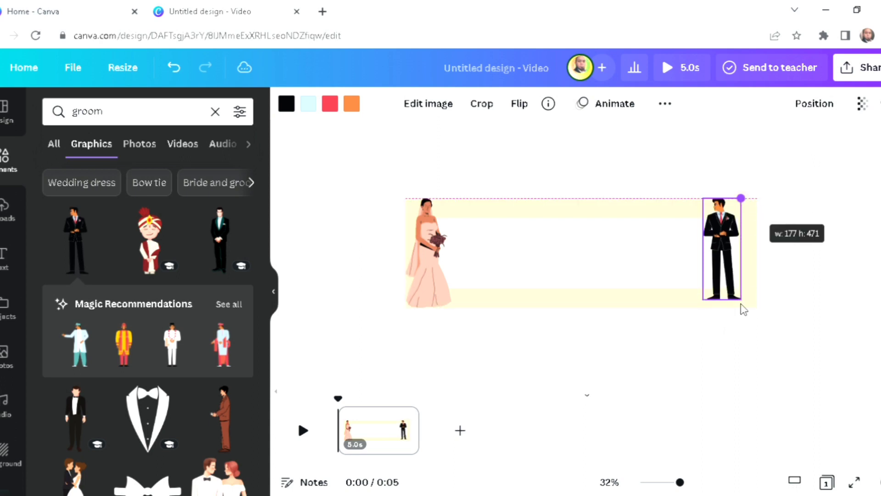
drag(757, 315, 754, 348)
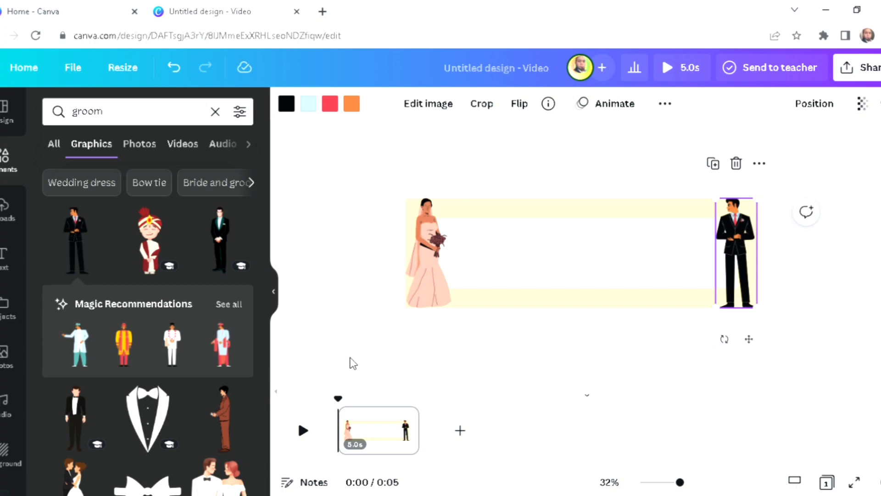
Set the page's duration to 2.0 seconds
click(331, 332)
click(374, 109)
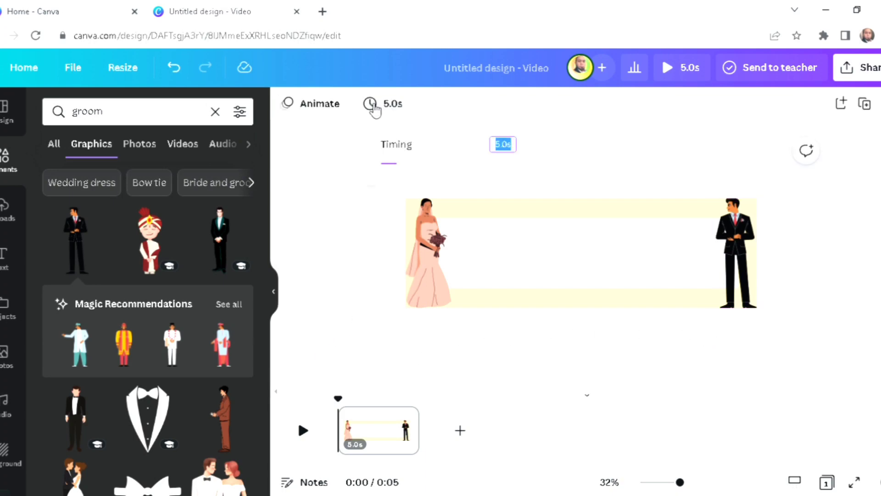
click(394, 165)
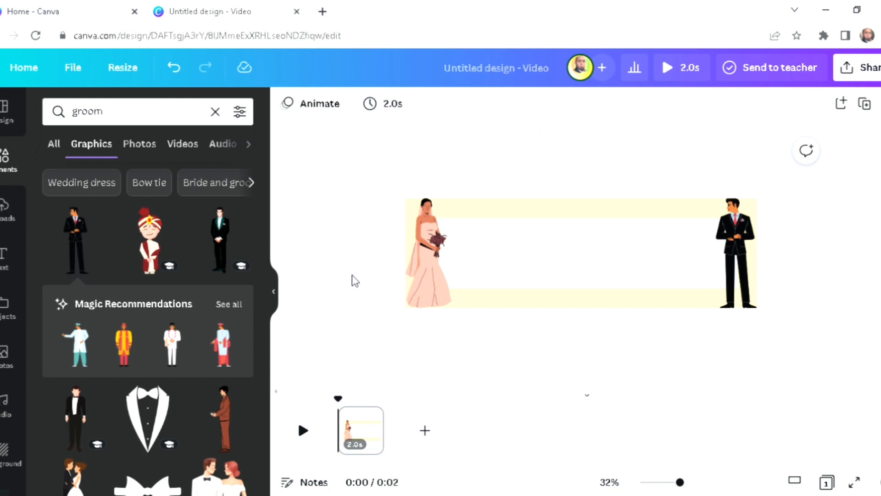
Add the heading "YOU ARE INVITED" between the bride and the groom and widen its letter spacing
click(4, 257)
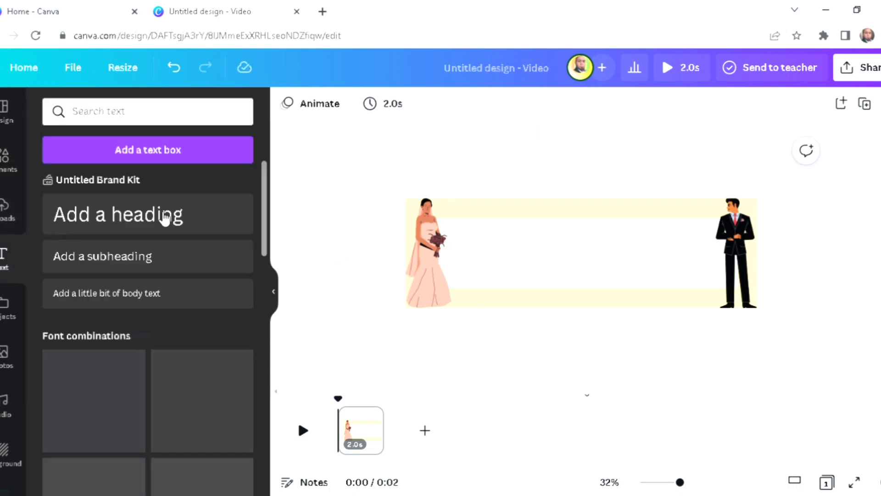
click(165, 217)
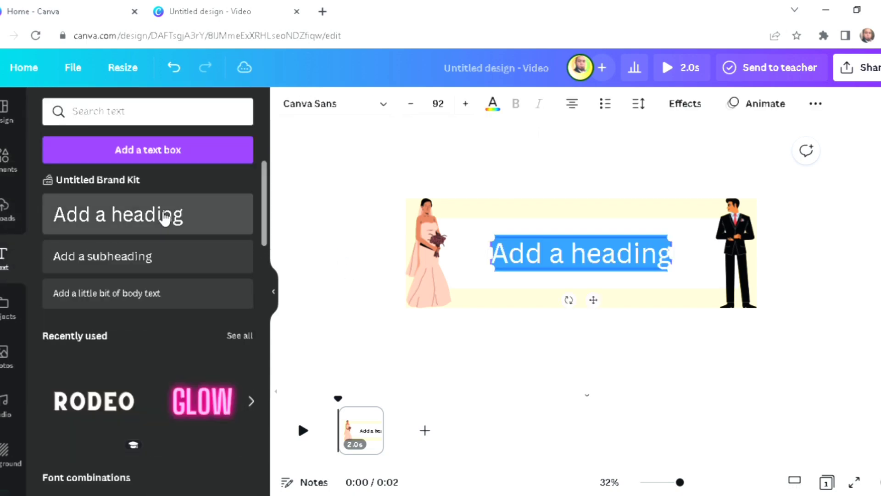
text(YOU ARE INVITED)
click(278, 292)
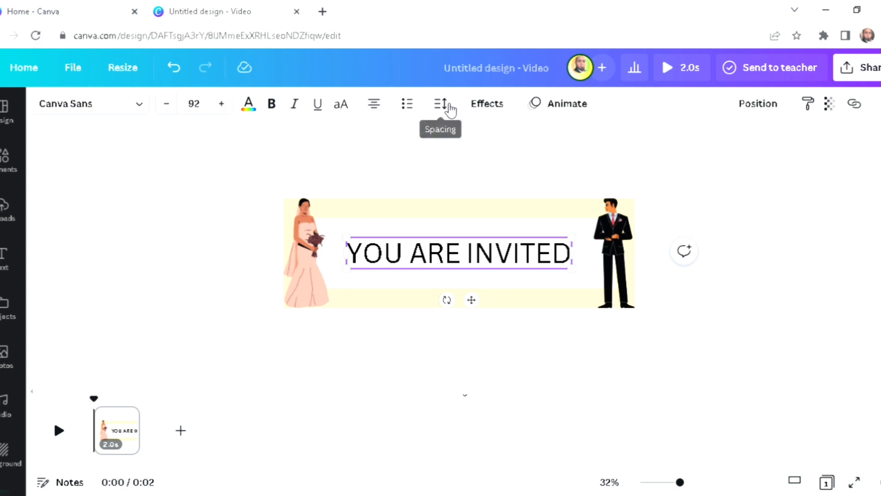
click(450, 109)
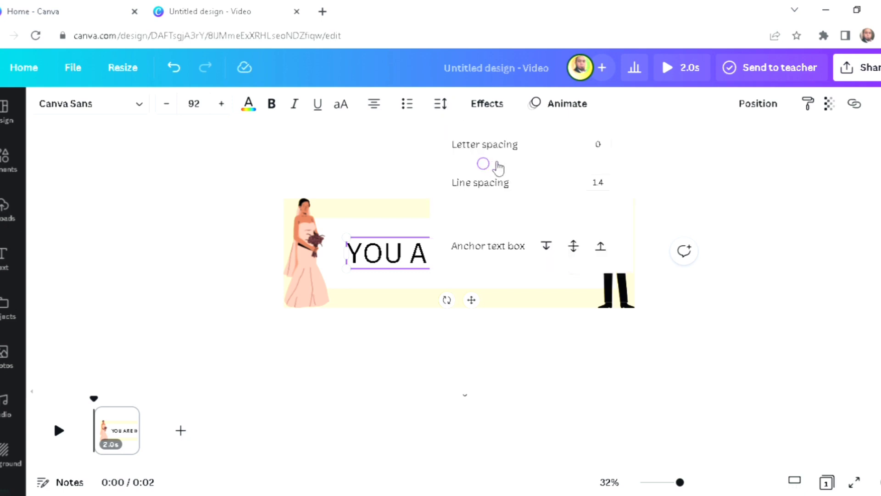
drag(498, 168, 510, 167)
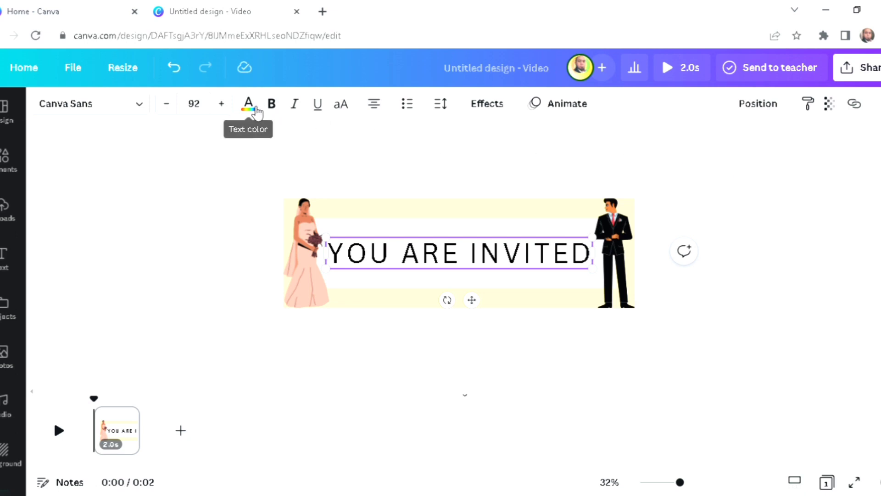
Recolour the heading to the dark brown #69373D sampled from the bride's bouquet
click(256, 111)
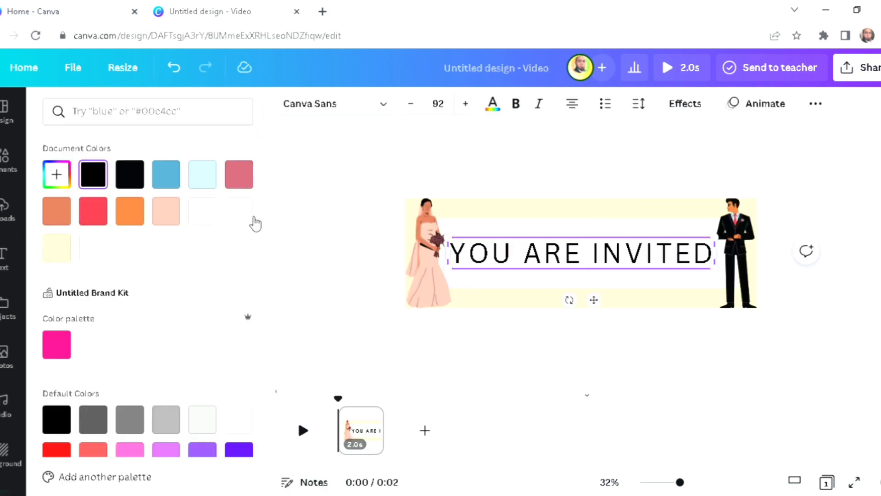
scroll(195, 297, down, 2)
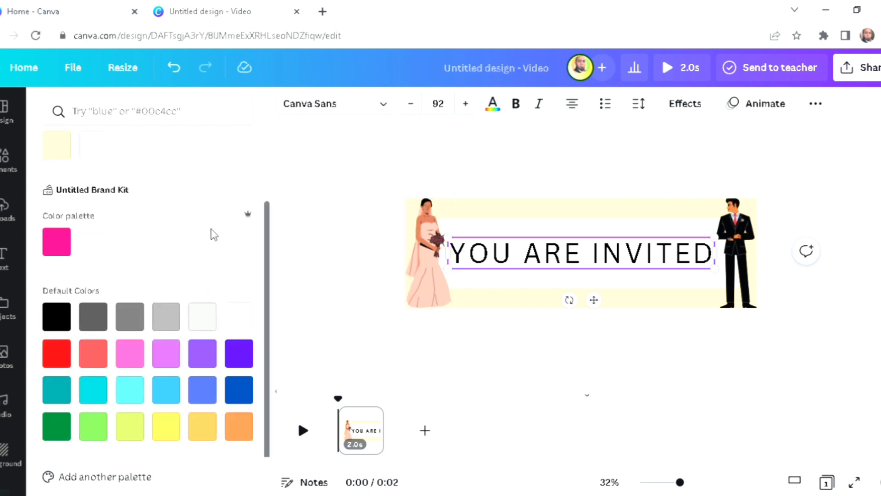
scroll(202, 233, up, 2)
click(56, 174)
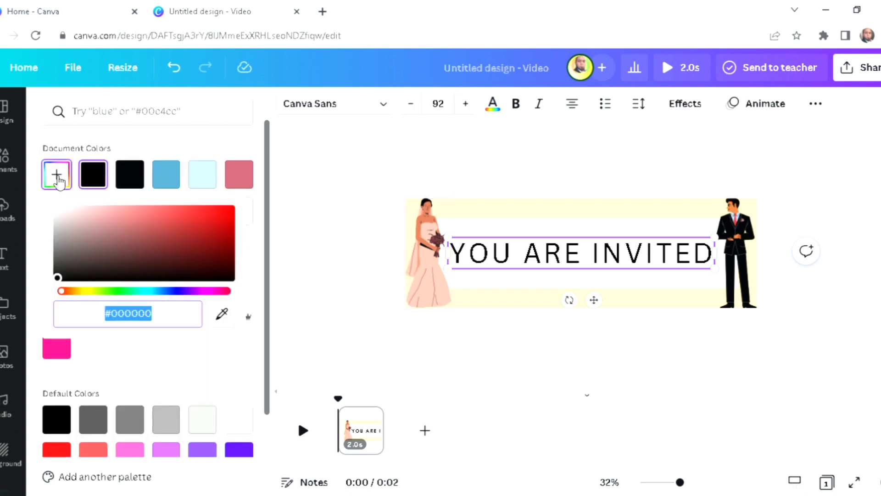
click(223, 315)
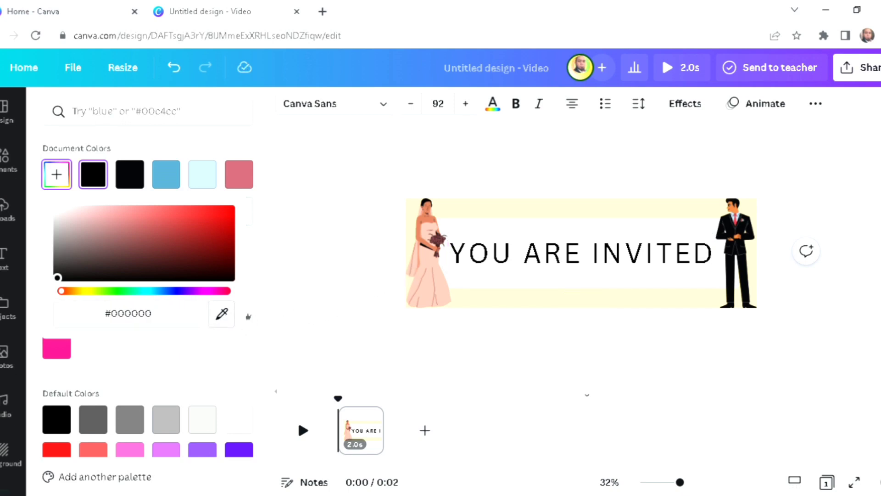
click(434, 246)
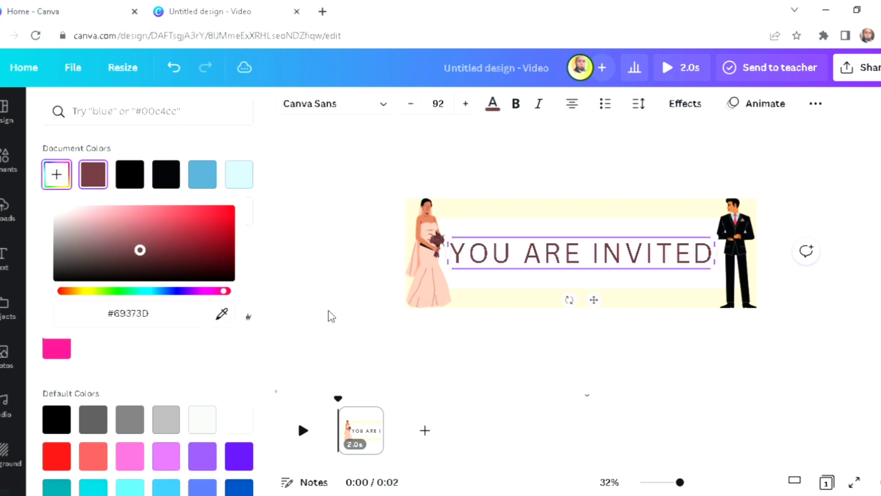
click(326, 257)
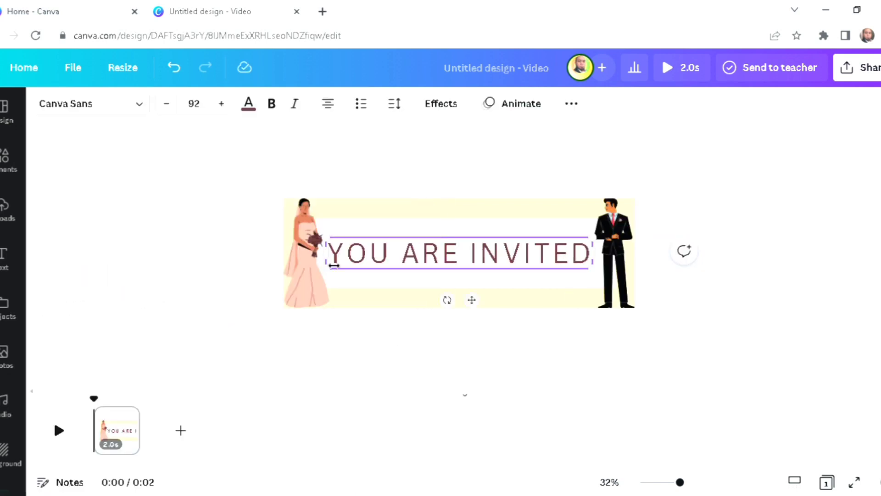
click(228, 256)
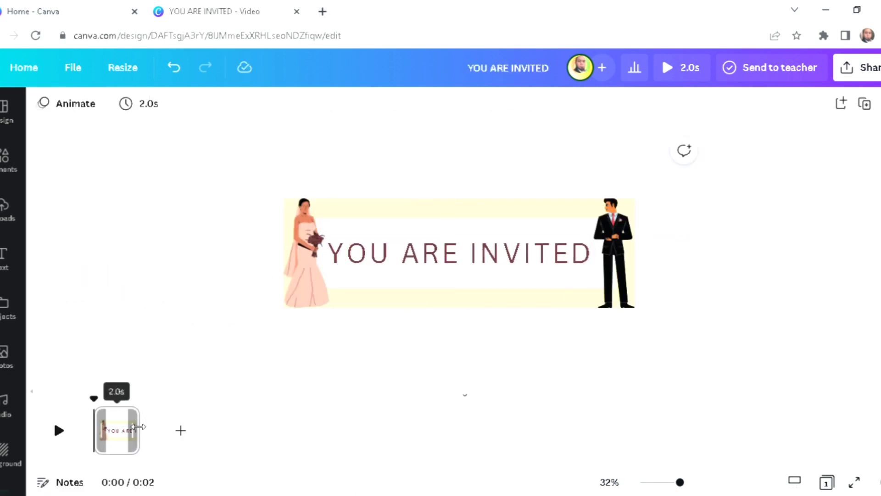
Duplicate the first page of the banner video
mouse_move(122, 426)
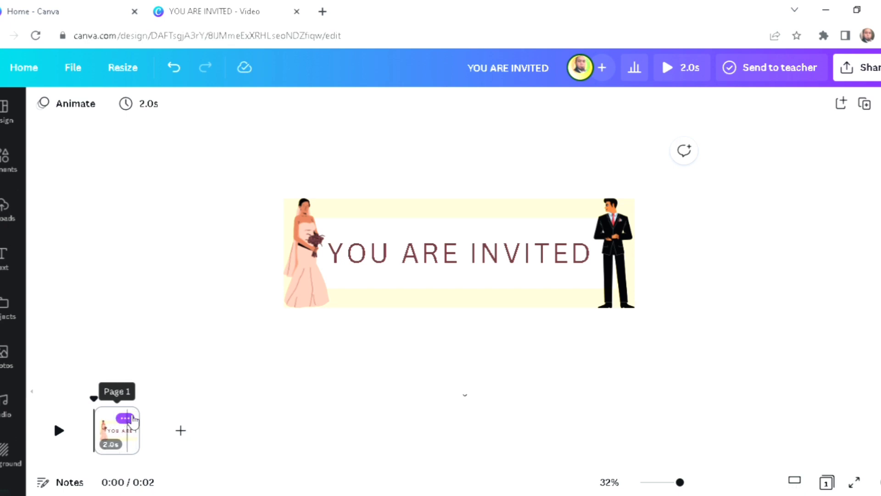
click(129, 418)
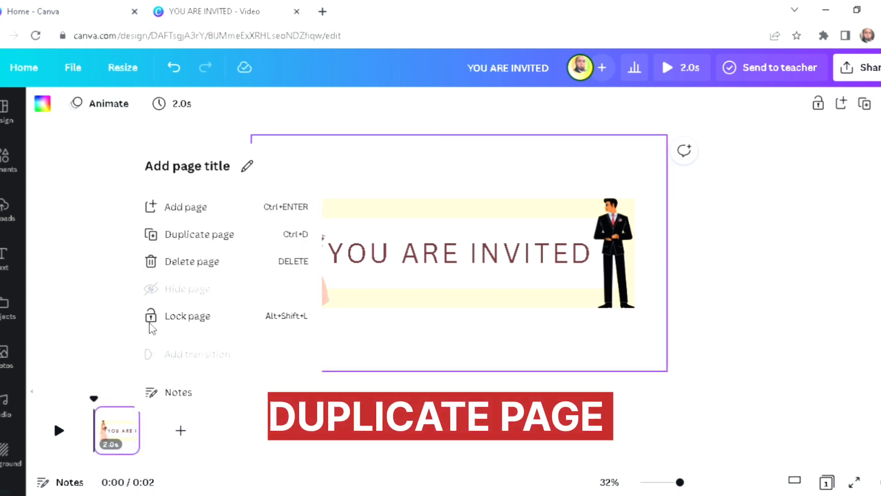
click(188, 238)
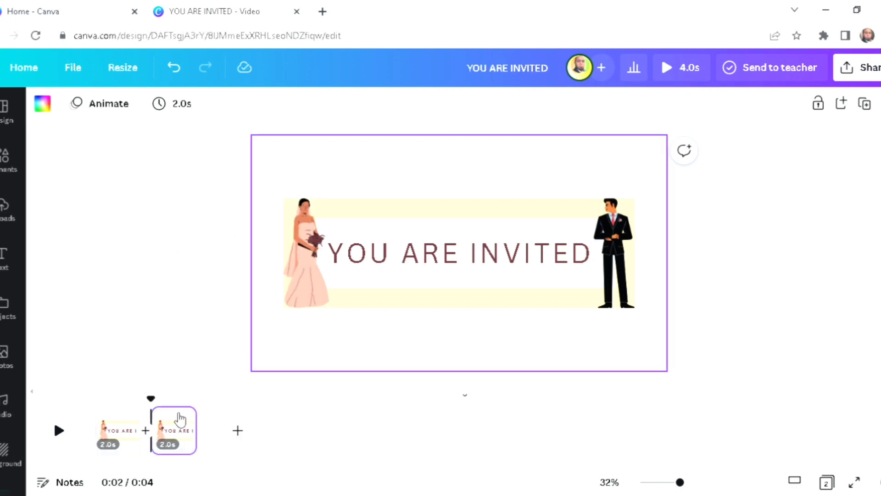
On page 2, delete the heading and move the bride slightly inward toward the groom
click(448, 268)
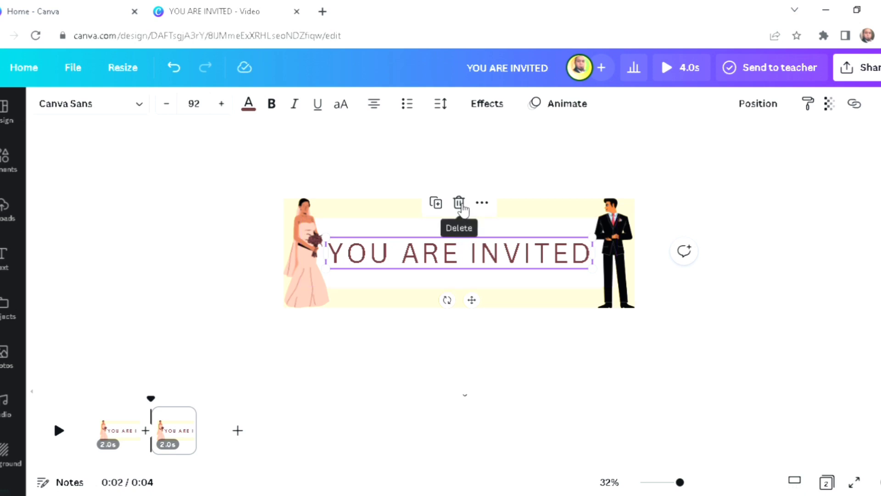
click(460, 205)
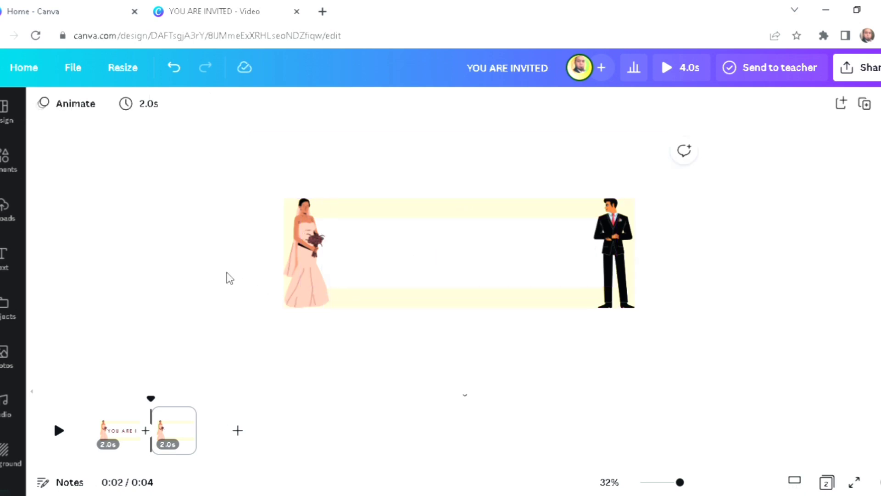
click(308, 272)
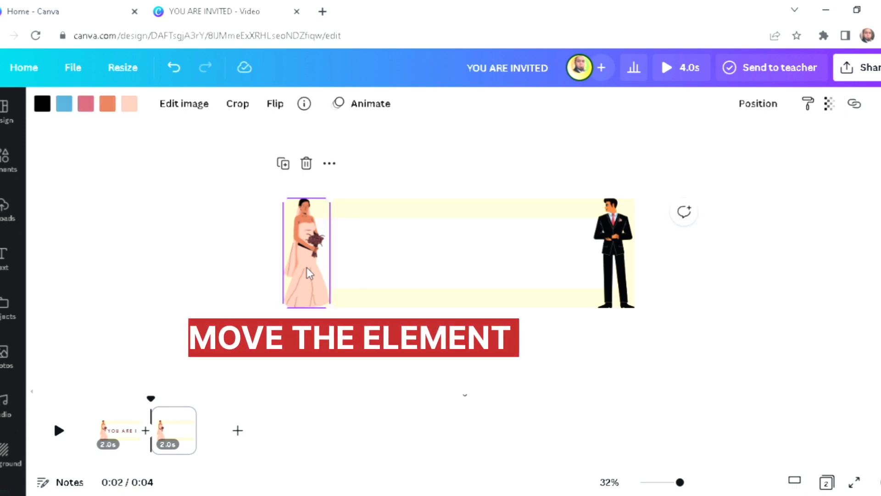
drag(308, 273, 331, 274)
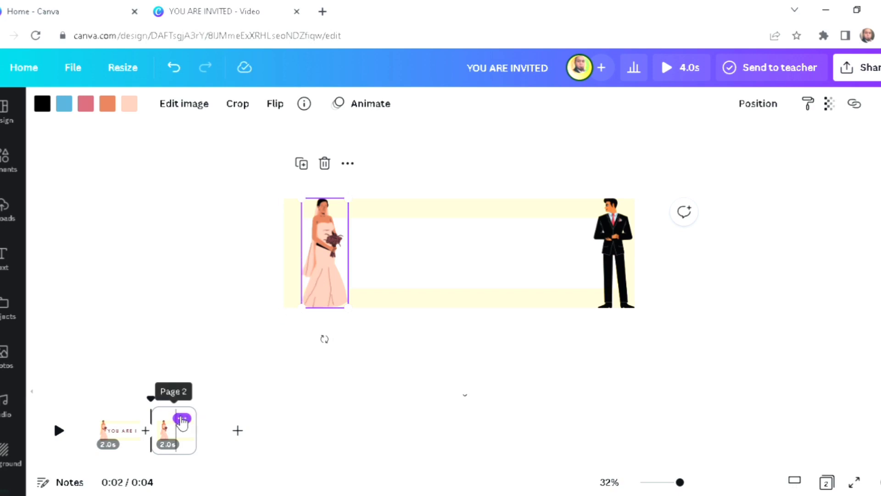
Duplicate page 2 and move the bride a little further toward the groom on the copy
click(182, 418)
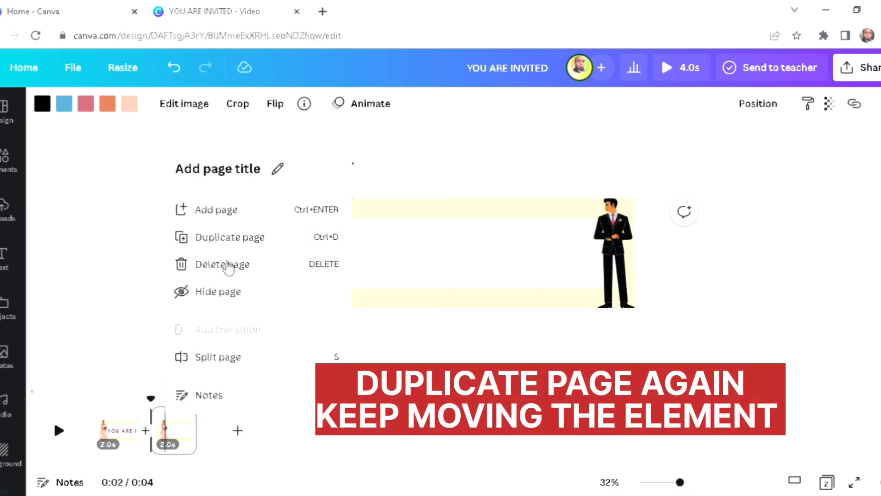
click(233, 240)
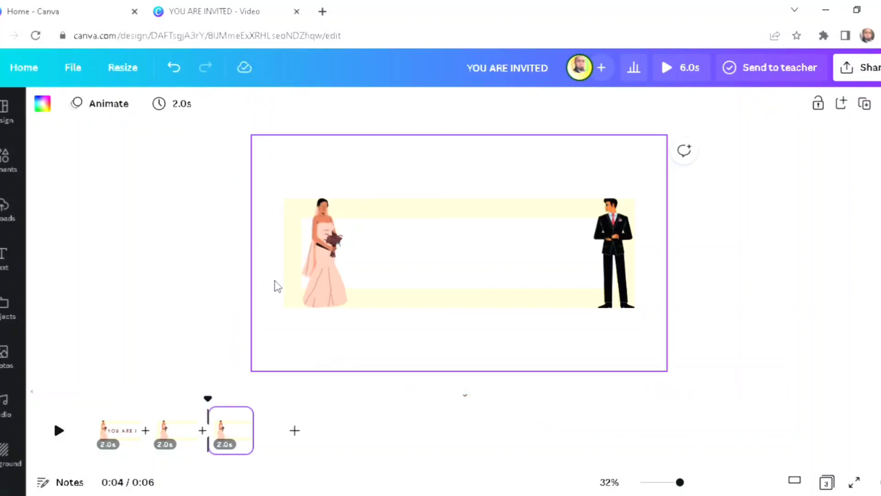
click(323, 269)
drag(323, 268, 343, 270)
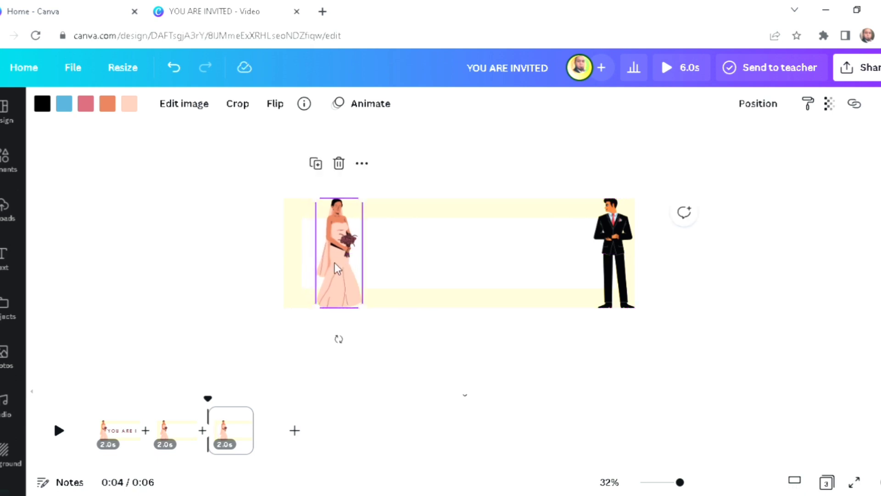
Add a heading with the bride's first name between the couple on page 3
click(11, 263)
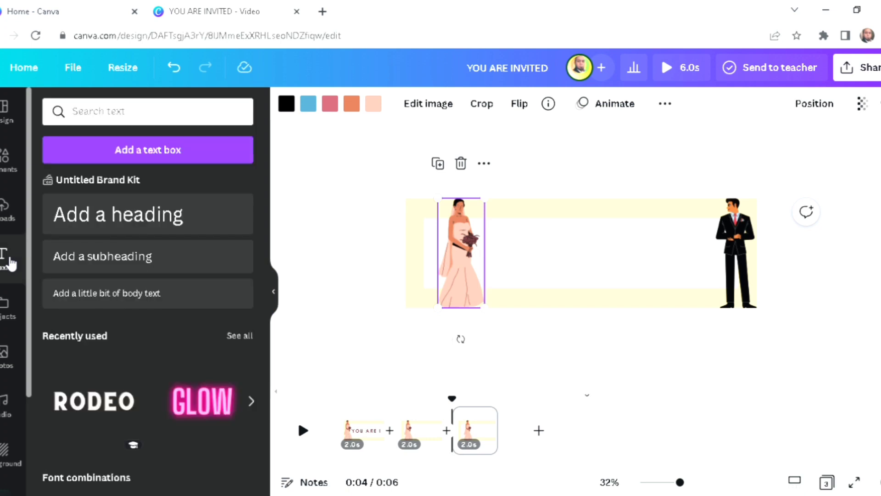
click(172, 224)
text(M)
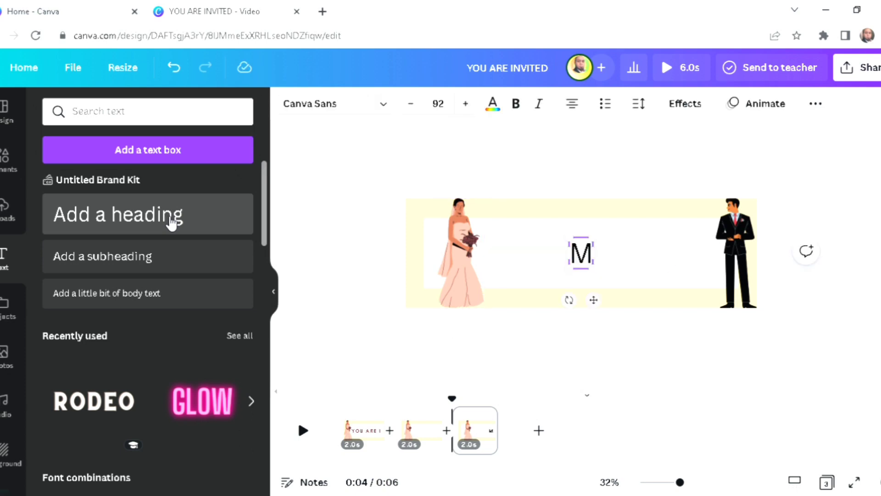
text(ARIA)
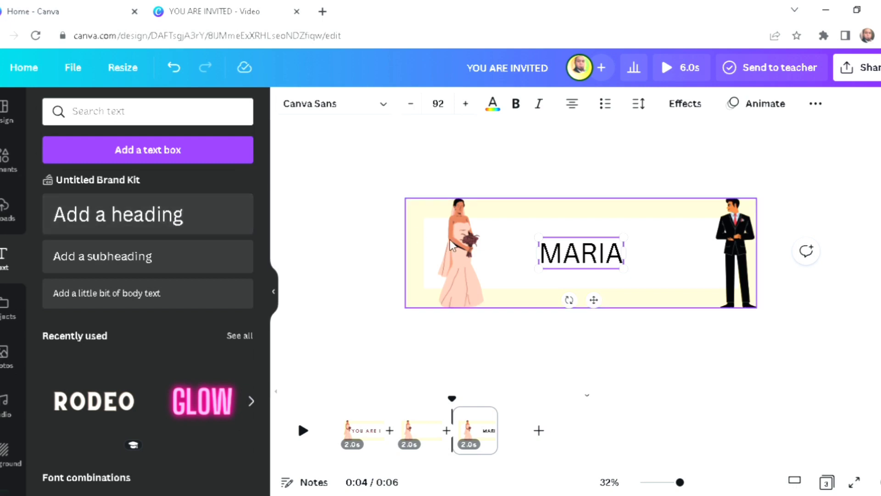
Recolour the bride's name heading to the dark brown document colour used for the first page's heading
click(493, 106)
click(202, 174)
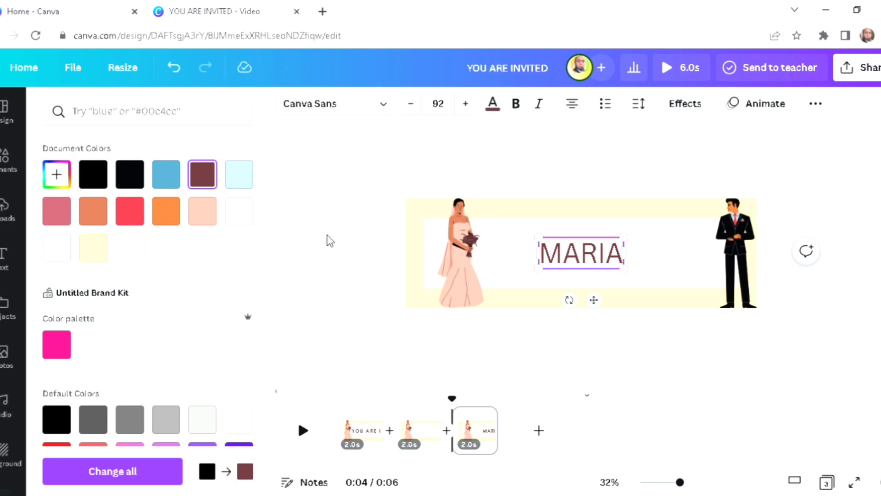
key(Escape)
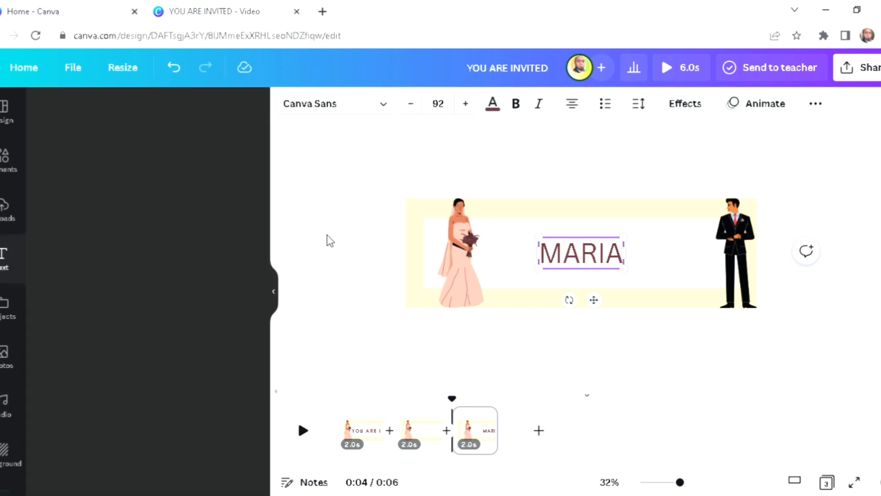
click(328, 242)
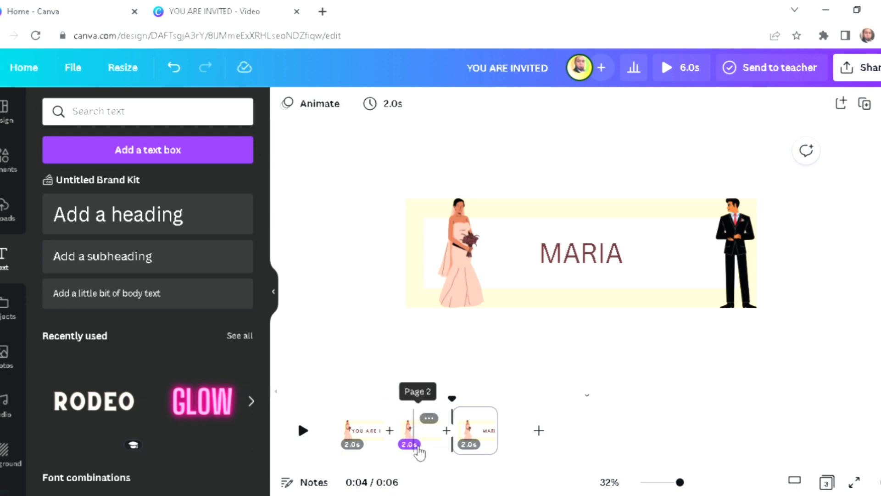
Set the duration of page 2 to 1.5 seconds
click(419, 424)
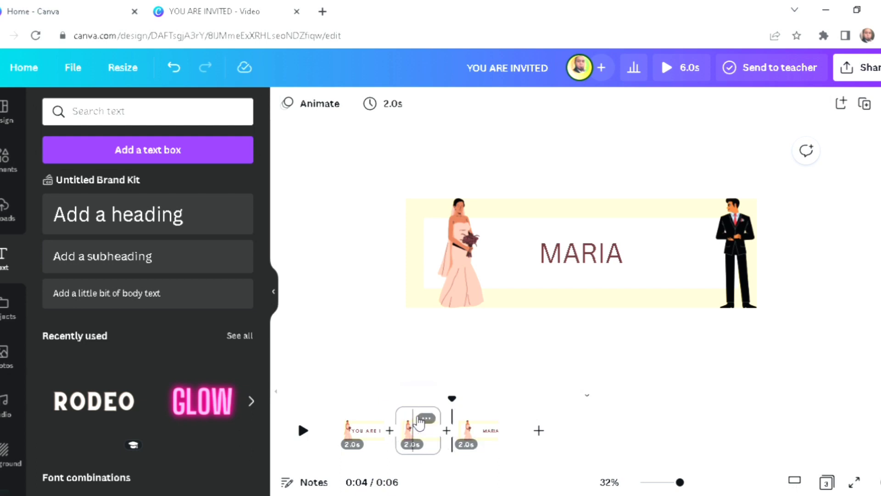
click(389, 263)
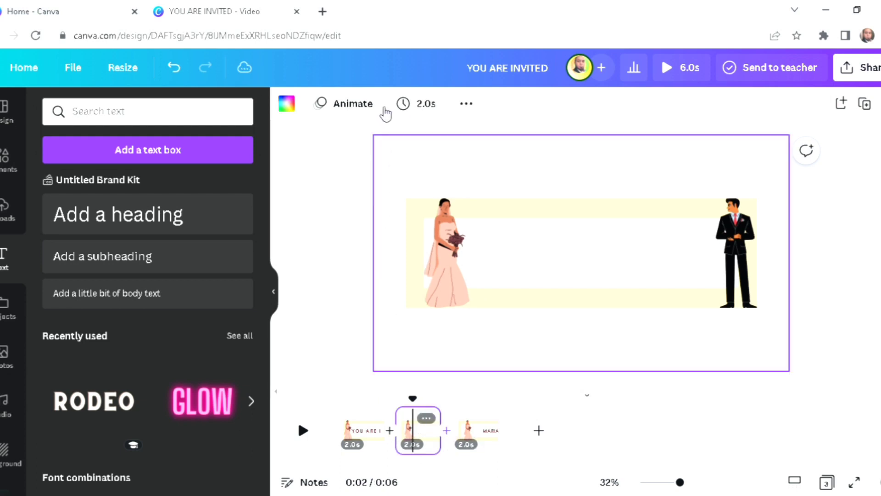
click(426, 103)
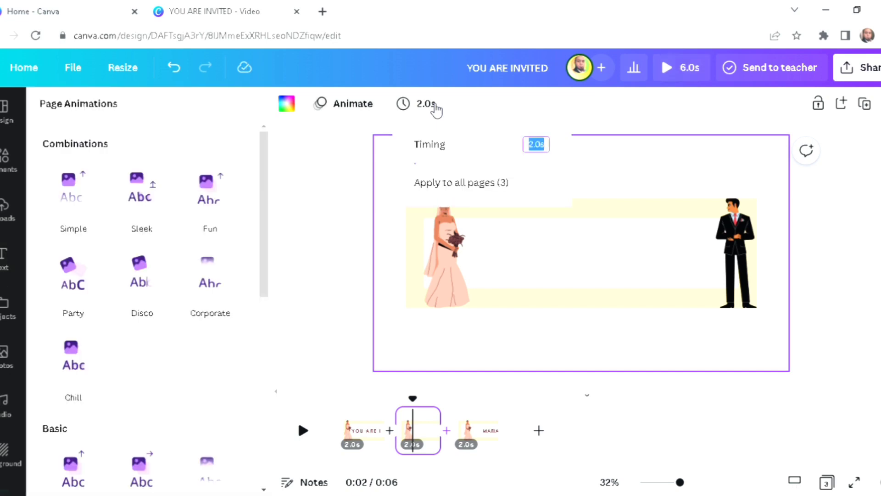
click(426, 166)
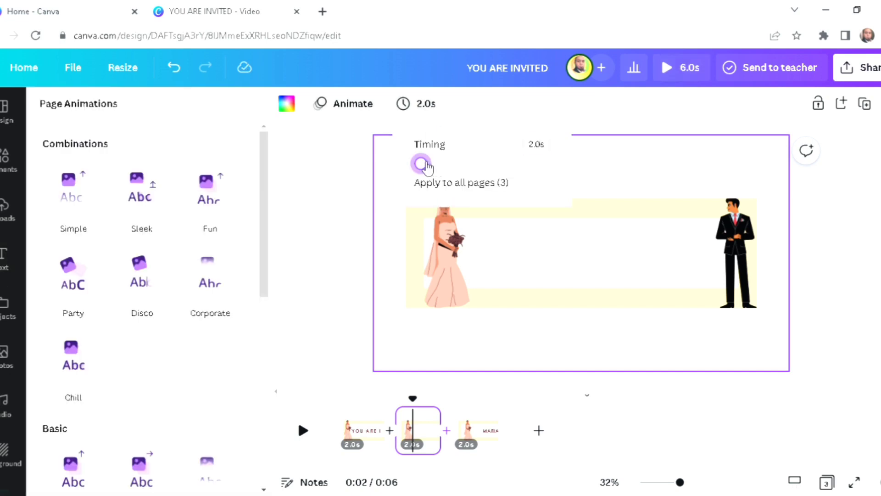
drag(427, 166, 424, 166)
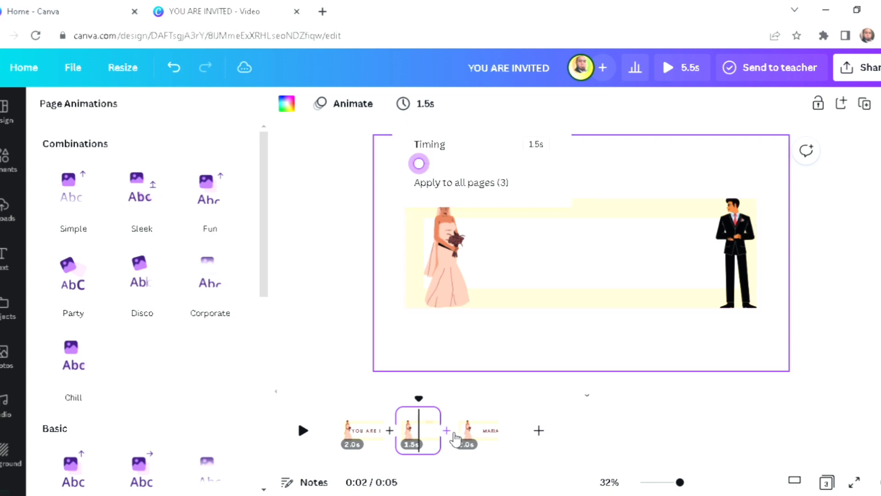
click(481, 418)
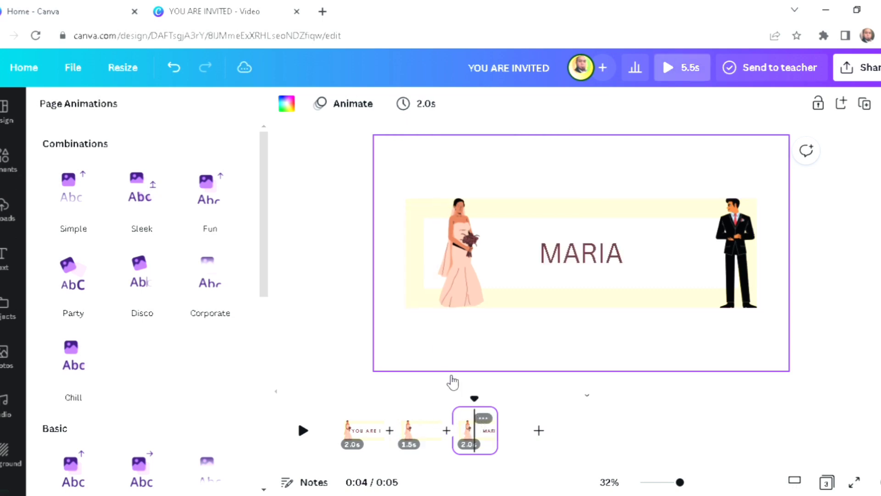
click(421, 104)
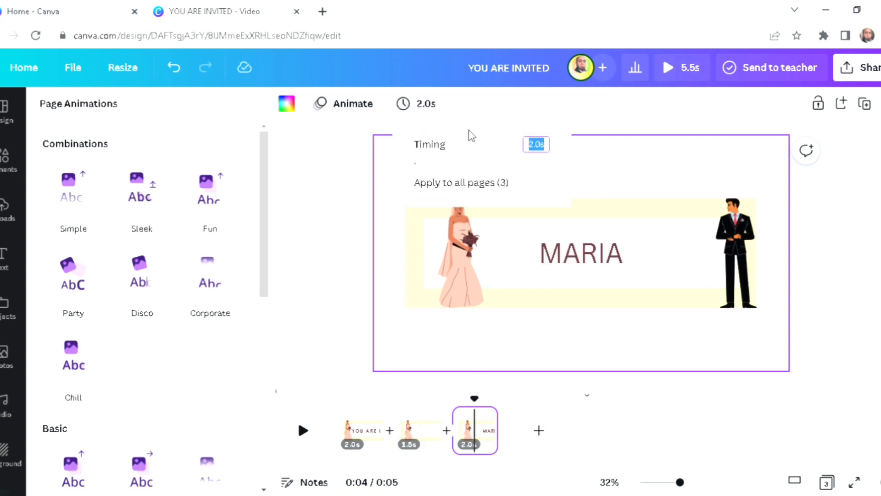
text(1)
click(316, 264)
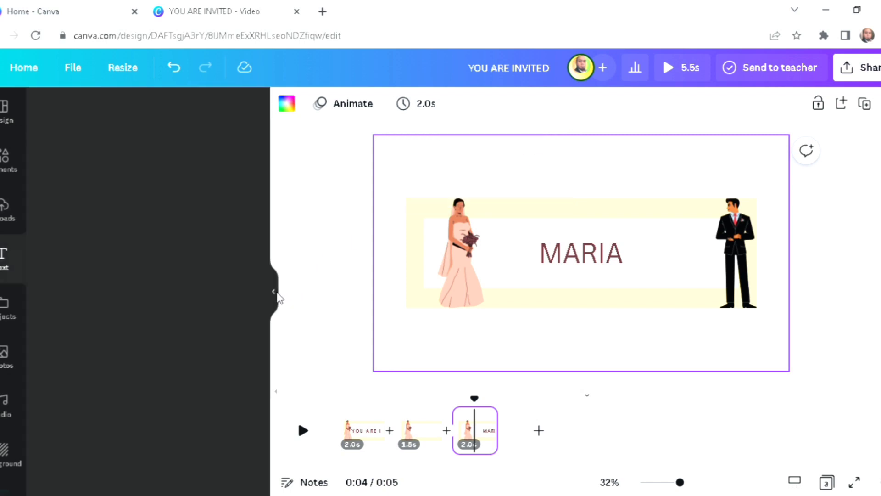
click(276, 292)
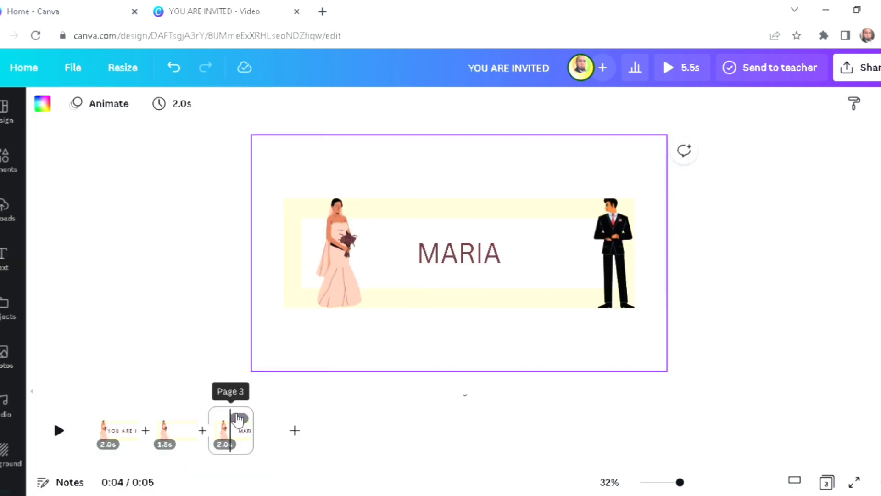
Duplicate page 3 and, on the copy, remove the name heading and move the bride a little closer to the groom
click(240, 418)
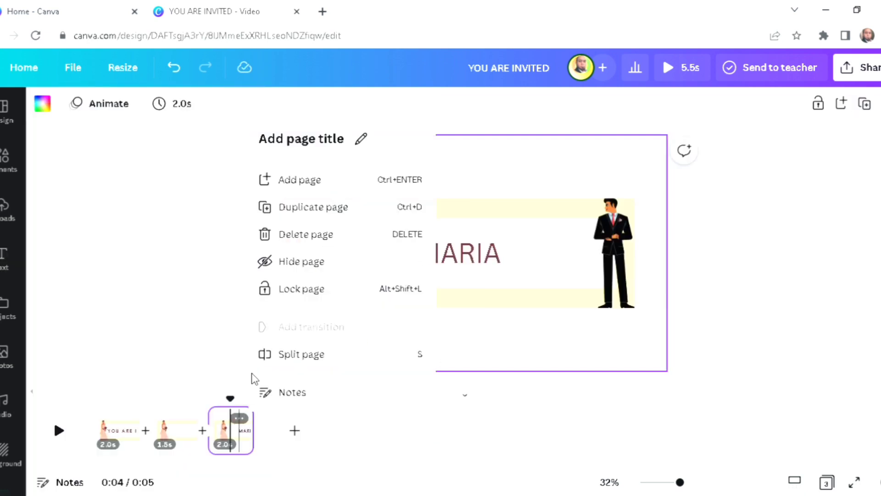
click(310, 209)
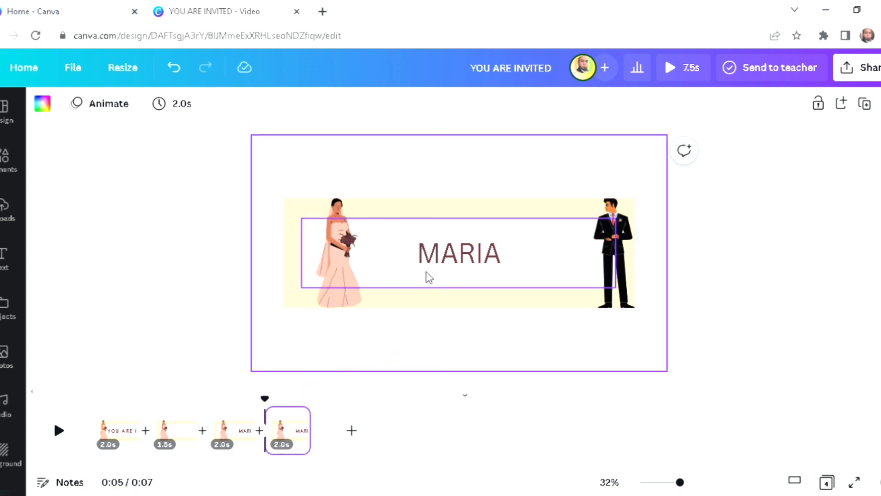
click(443, 259)
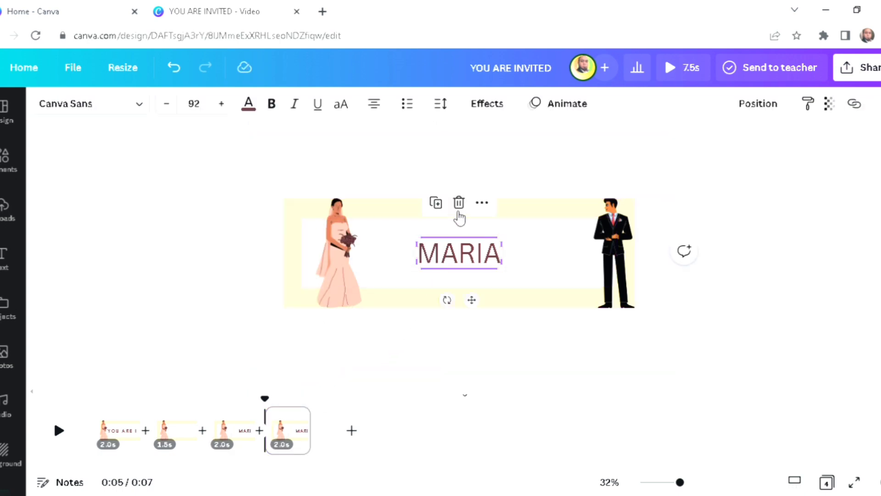
click(457, 204)
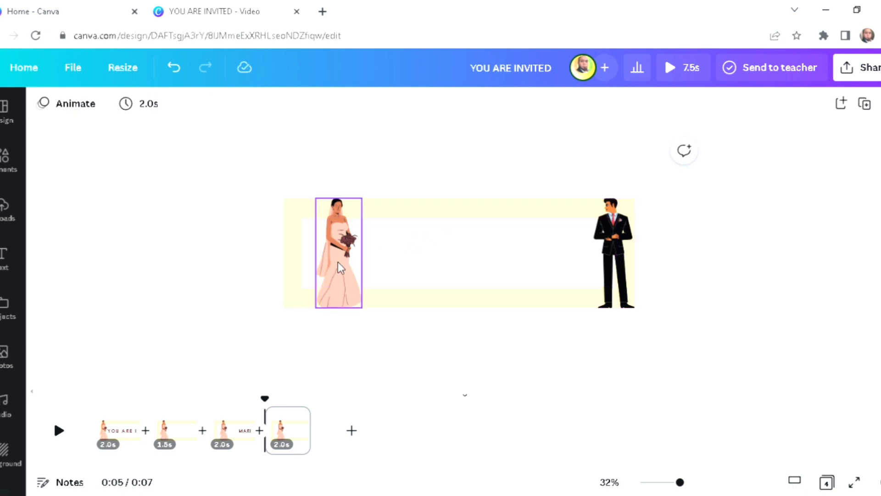
drag(339, 267, 364, 267)
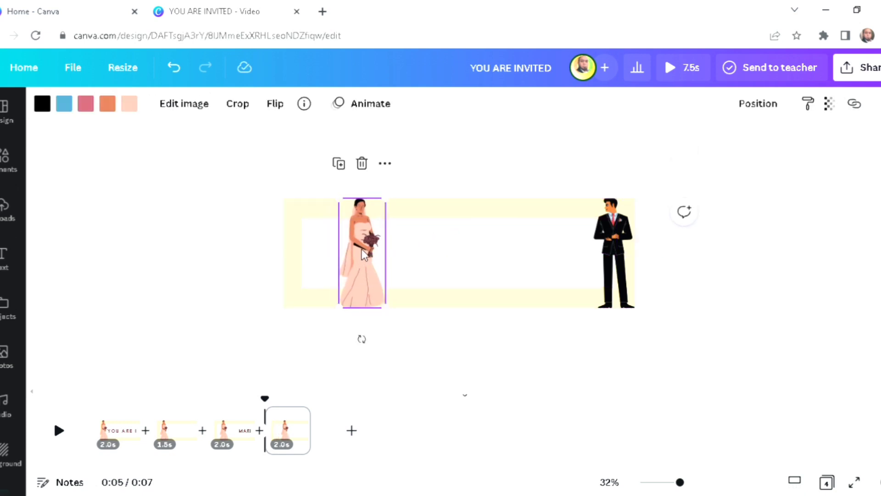
Add the heading WEDS between the couple on page 4, coloured in the dark brown document colour
click(10, 263)
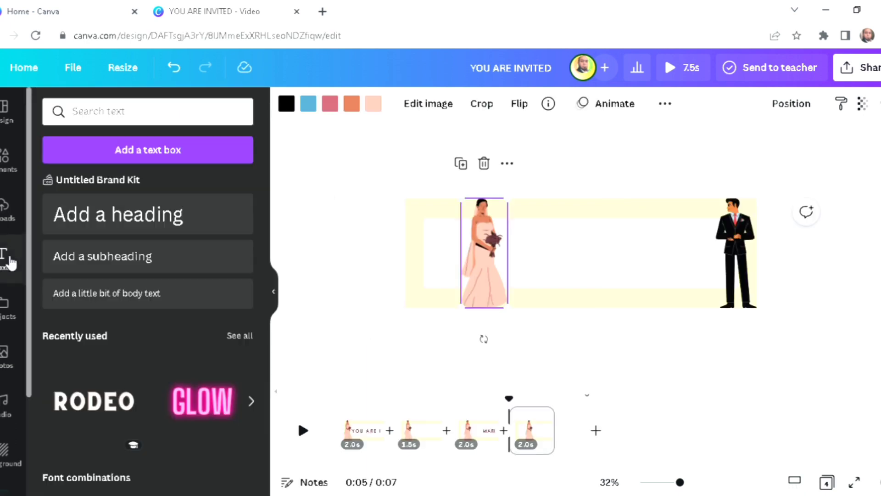
click(168, 213)
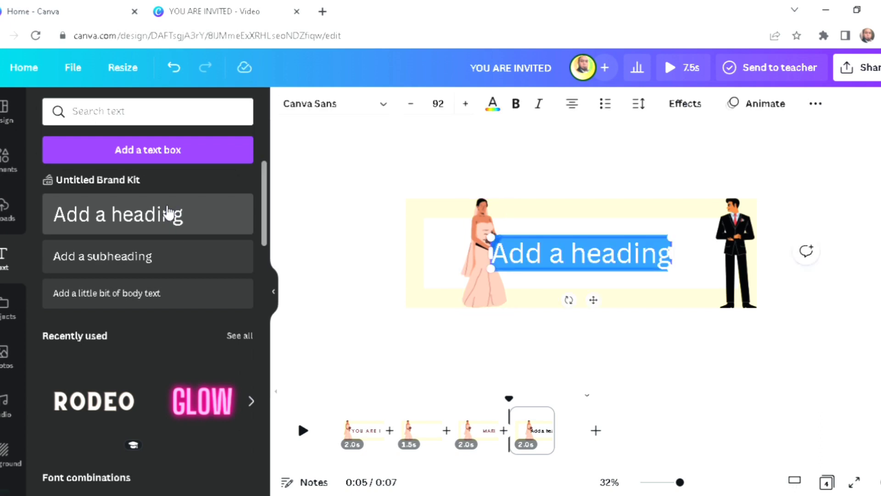
text(WEDS)
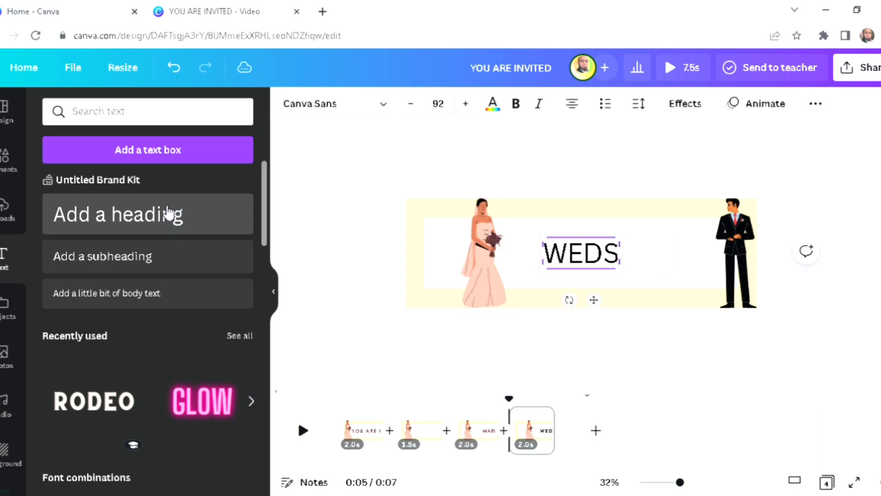
click(492, 105)
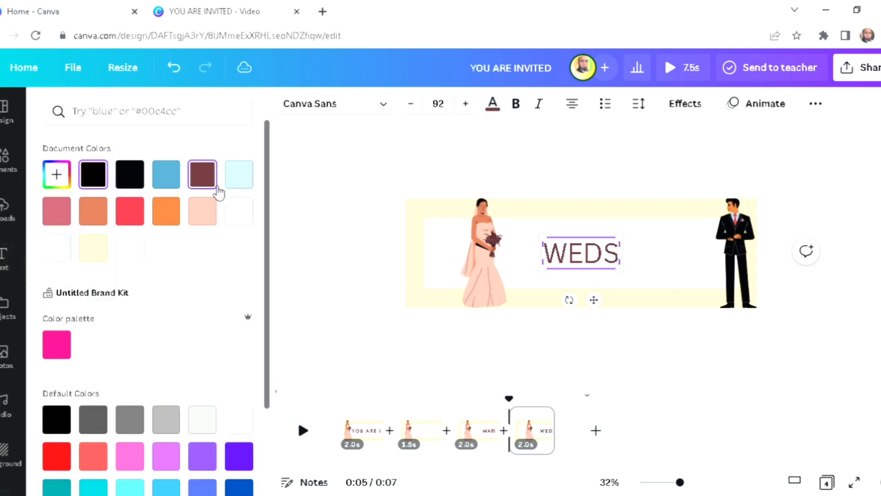
click(203, 174)
key(Escape)
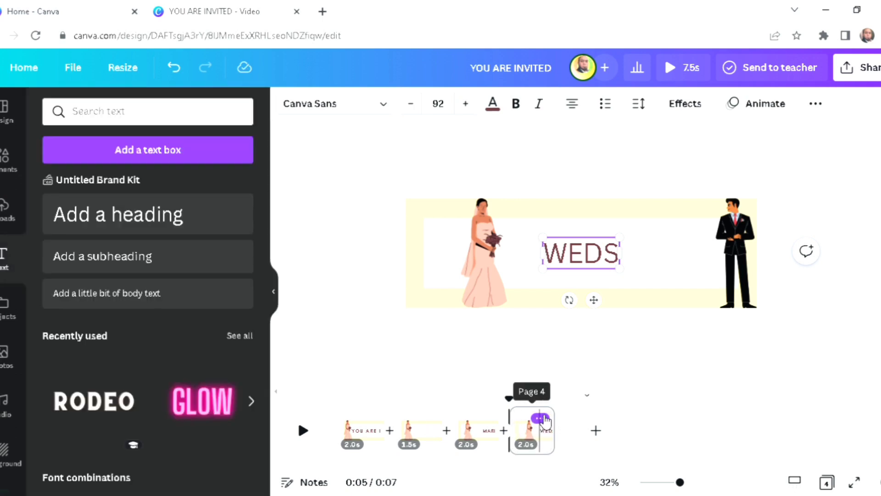
Duplicate page 4 and, on the copy, remove the WEDS heading and move the bride to about the middle of the banner
click(540, 418)
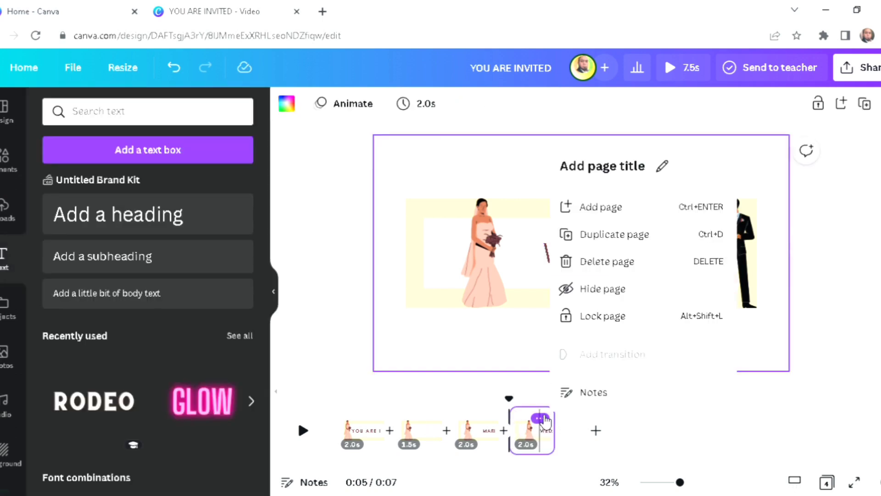
click(617, 239)
click(567, 254)
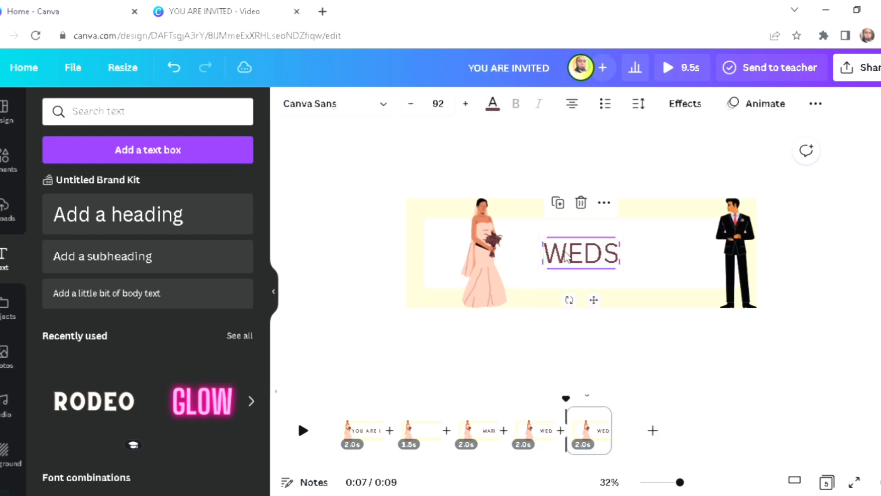
click(581, 203)
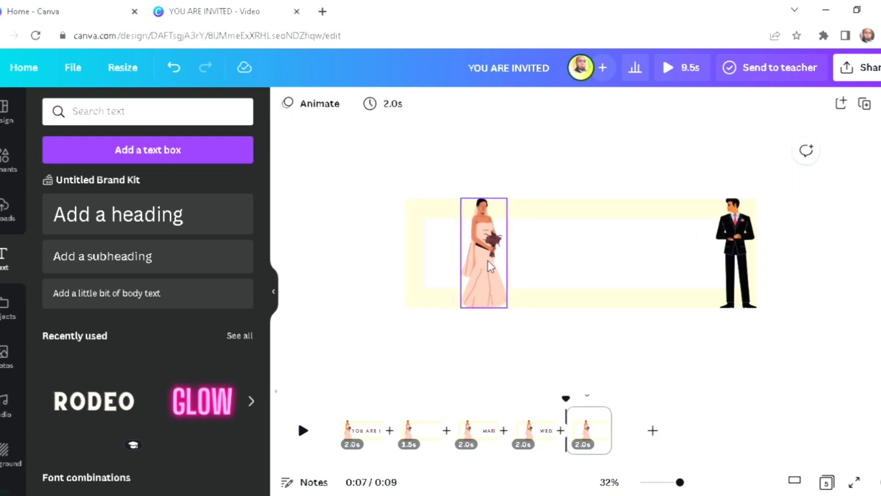
drag(516, 269, 572, 266)
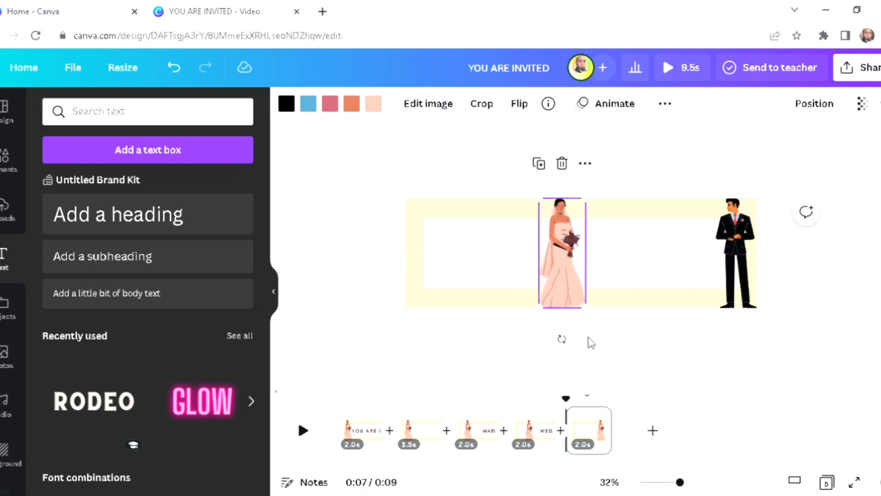
Add a heading with the groom's first name between the couple on page 5, coloured in the dark brown document colour
click(220, 224)
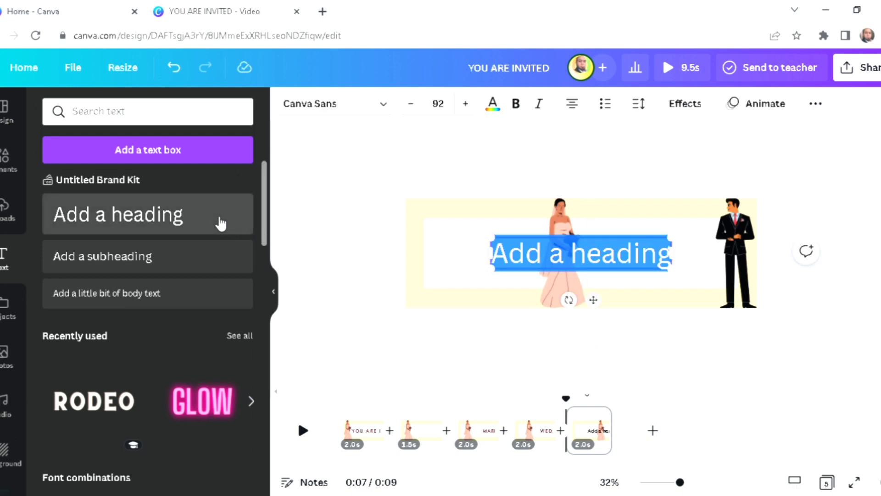
text(MA)
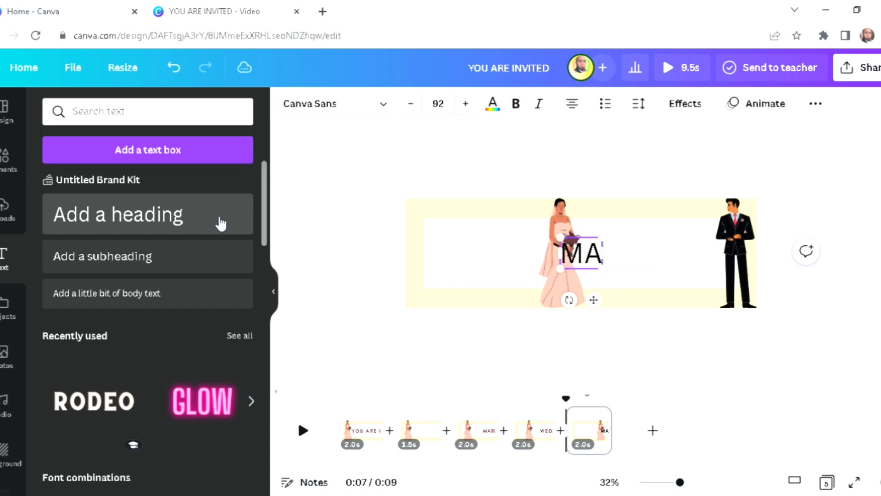
text(NI)
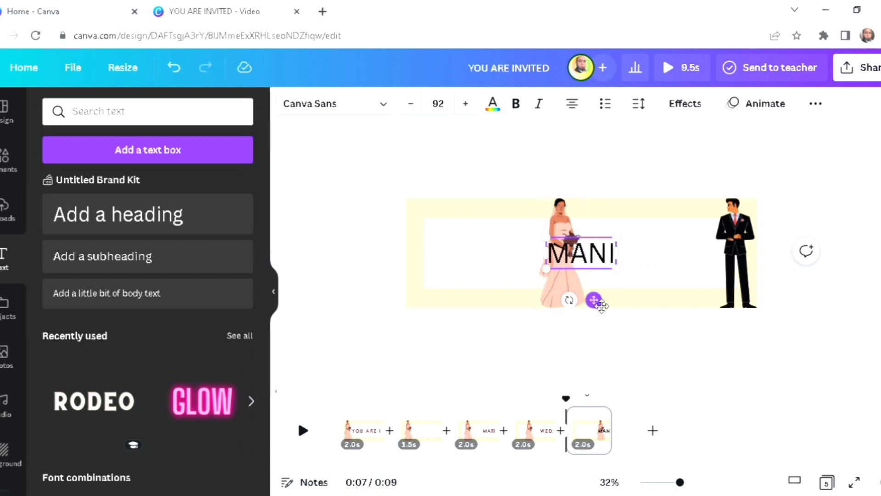
drag(602, 305, 664, 305)
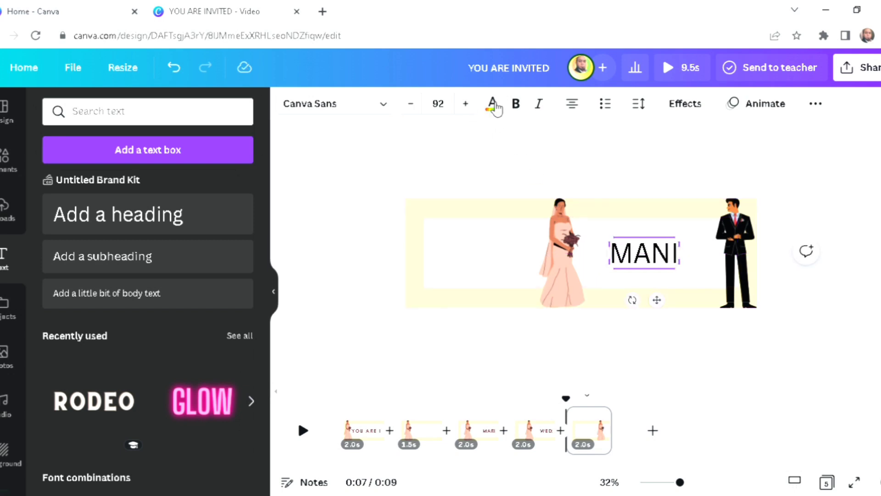
click(492, 106)
click(203, 176)
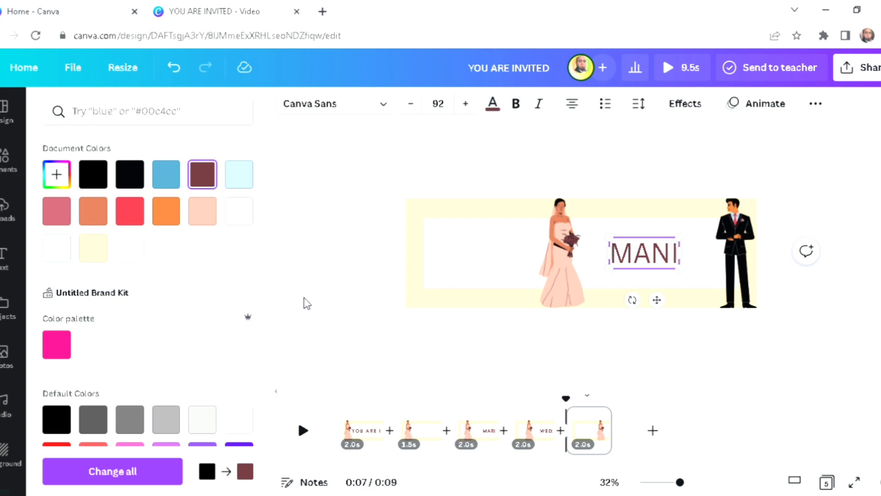
key(Escape)
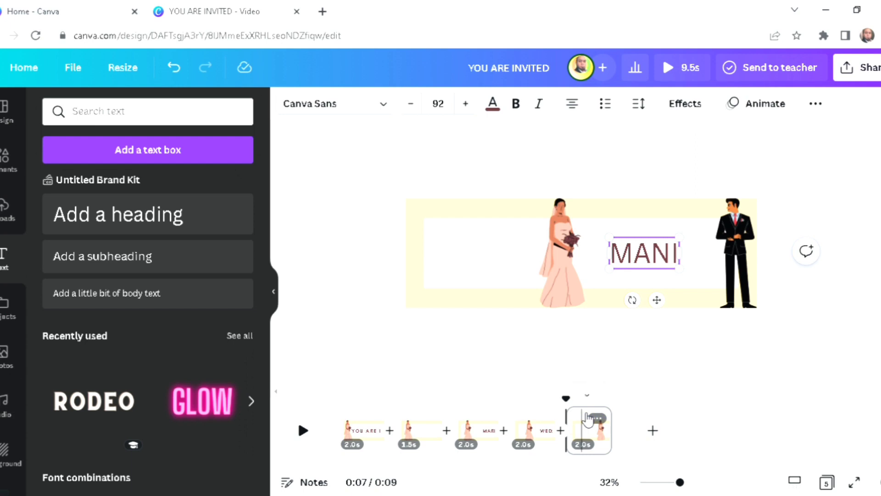
Duplicate page 5 and, on the copy, remove the groom's name heading and move the bride right beside the groom
click(590, 418)
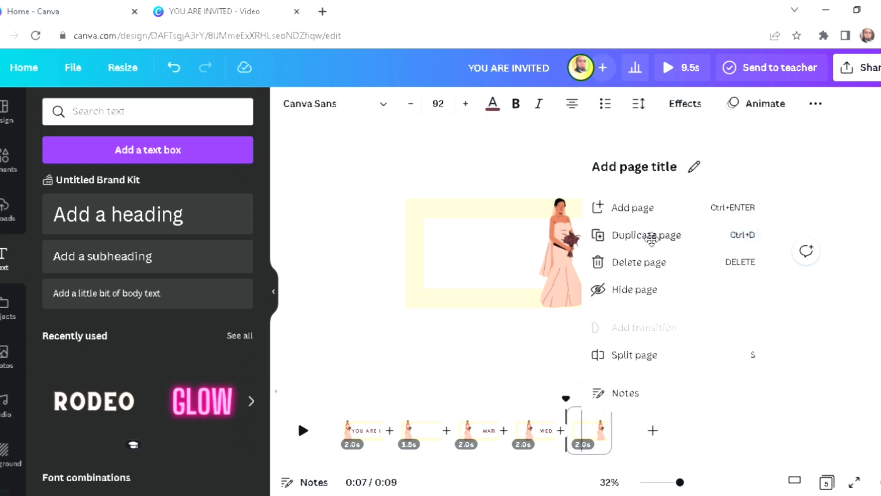
click(602, 235)
click(646, 250)
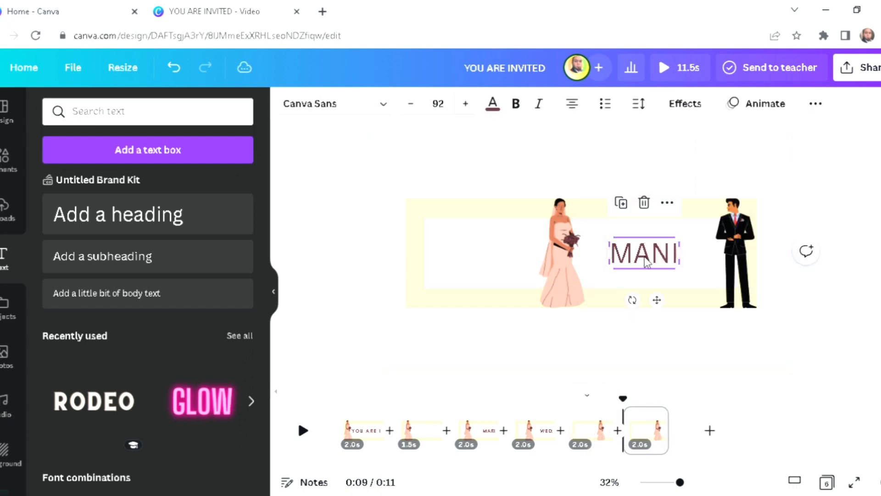
click(645, 204)
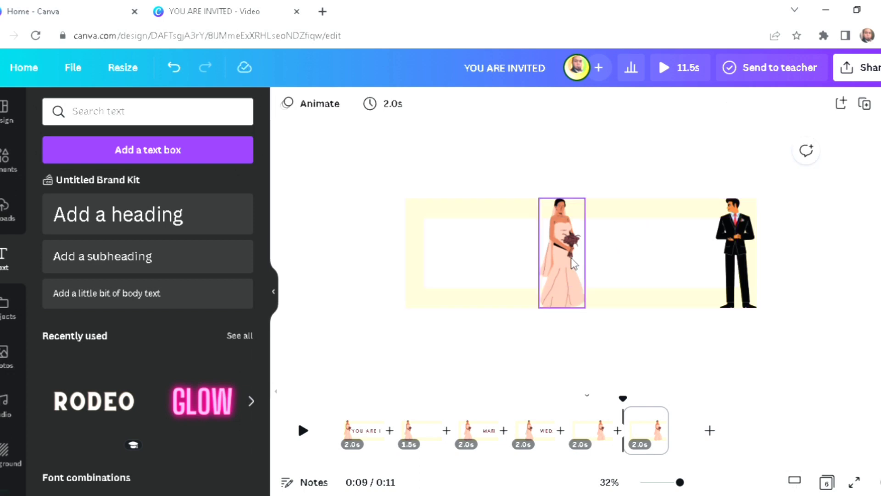
drag(568, 263, 729, 266)
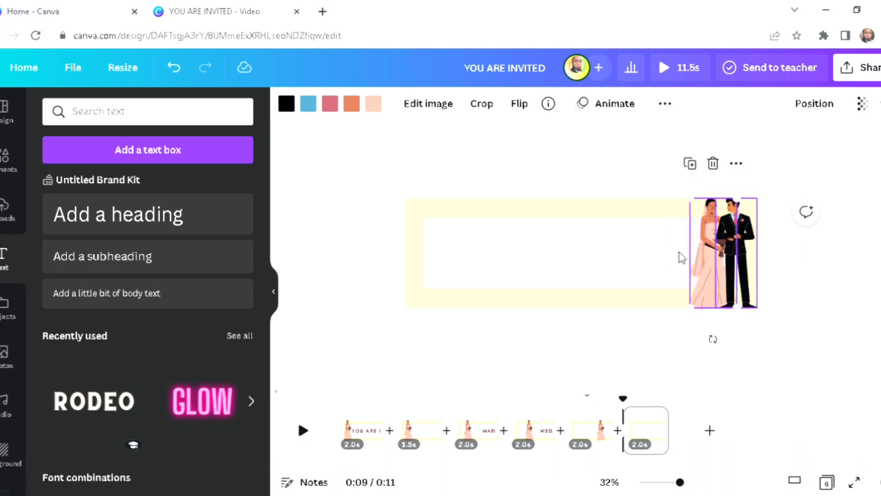
Search the elements for HEARTS FLYING graphics and add the vertical string of red hearts to page 6
click(9, 170)
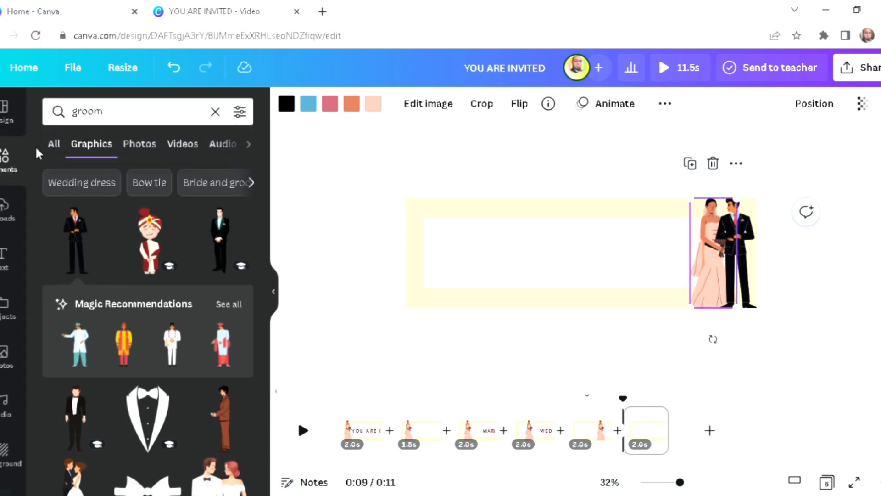
click(216, 112)
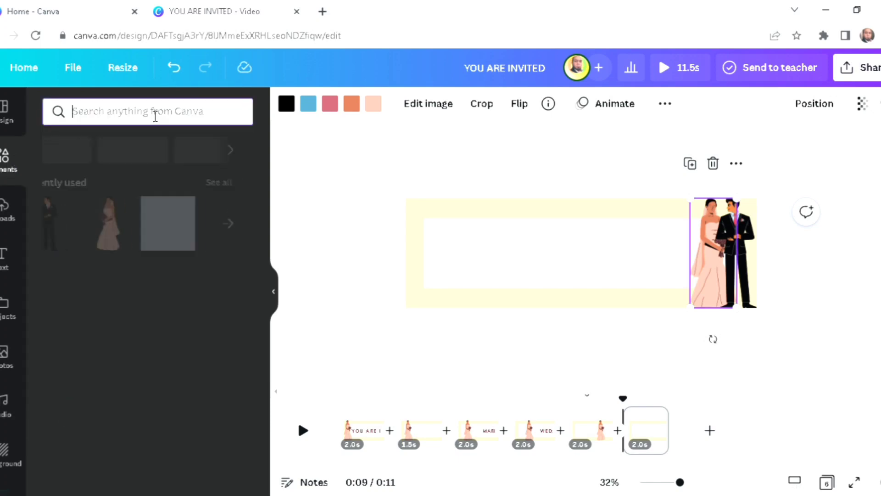
text(HEARTS FLYING)
key(Return)
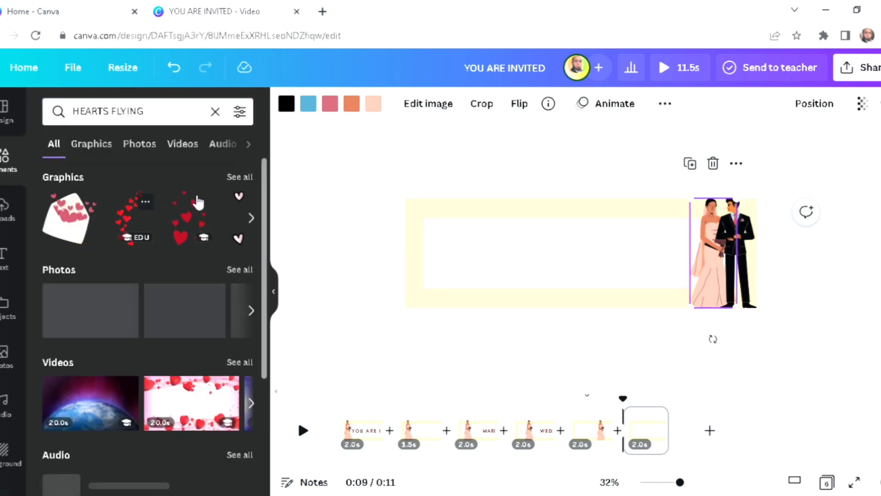
click(236, 177)
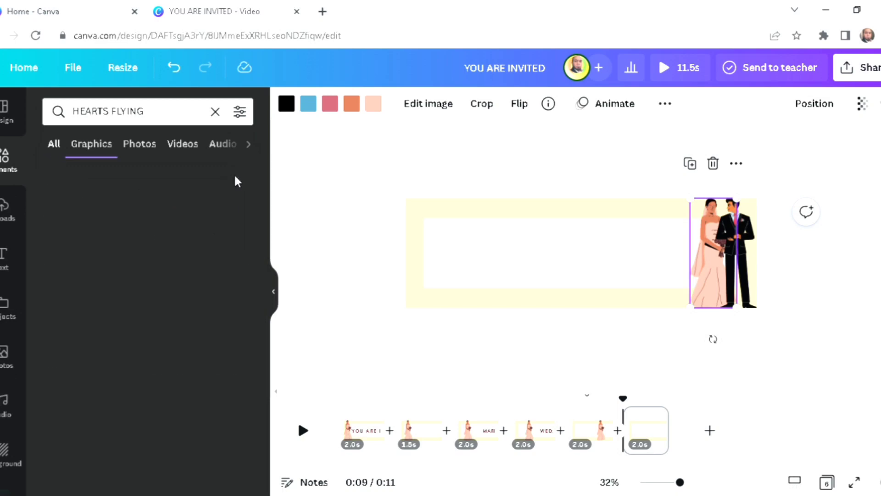
click(231, 287)
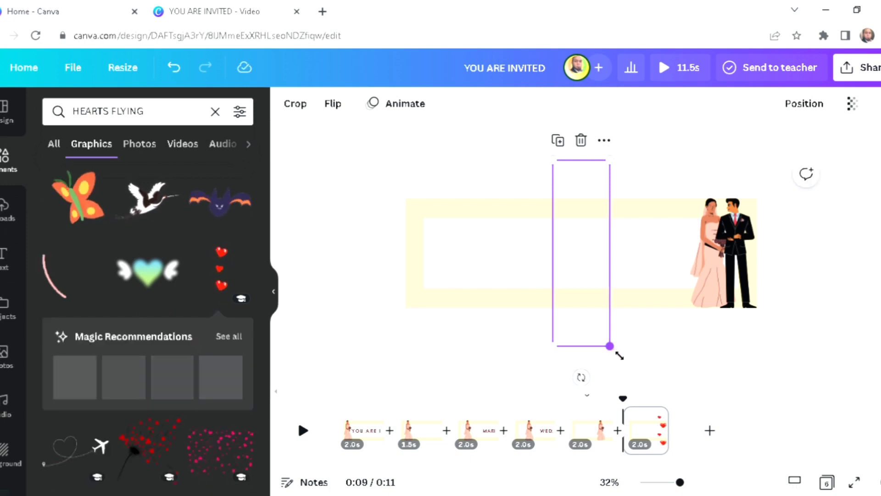
Shrink the hearts graphic, place it just above the couple's heads on page 6, tilt it about -22° and enlarge it slightly
drag(619, 355, 762, 206)
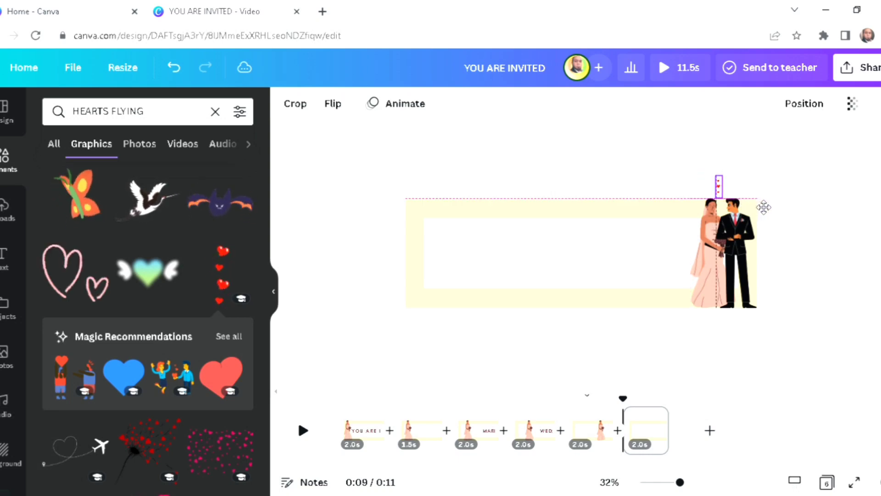
click(719, 229)
click(723, 186)
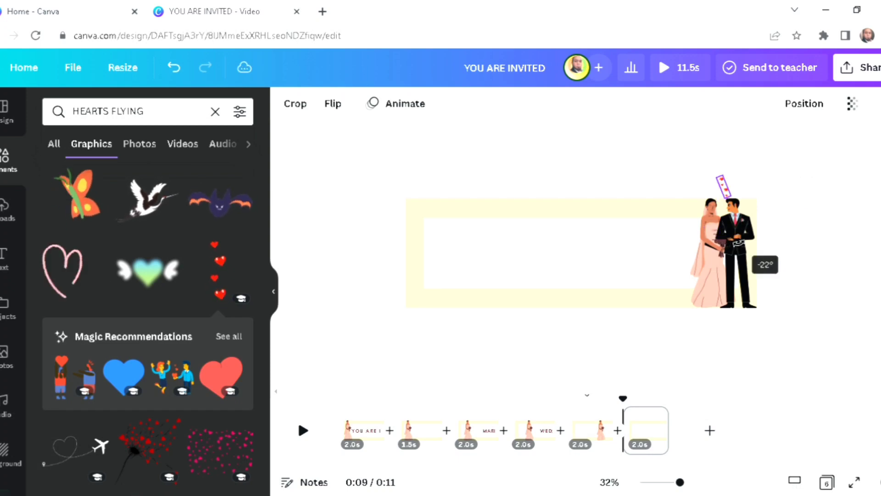
click(724, 183)
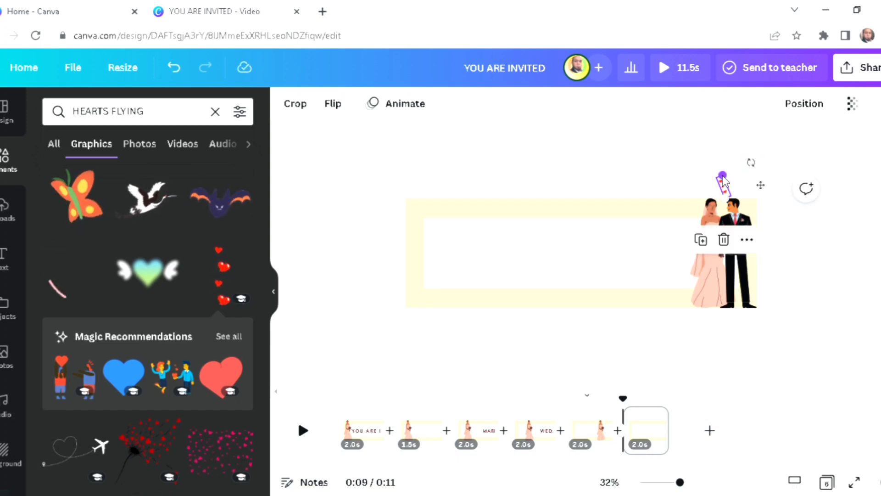
drag(730, 178, 725, 205)
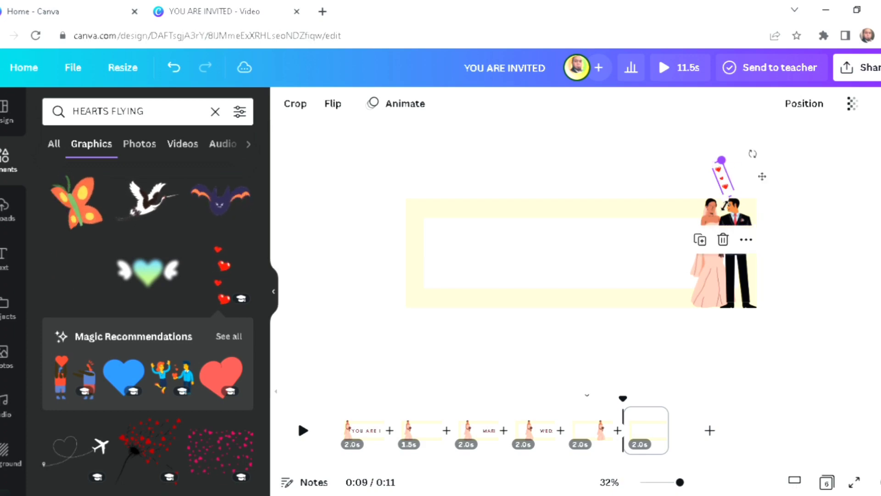
click(819, 240)
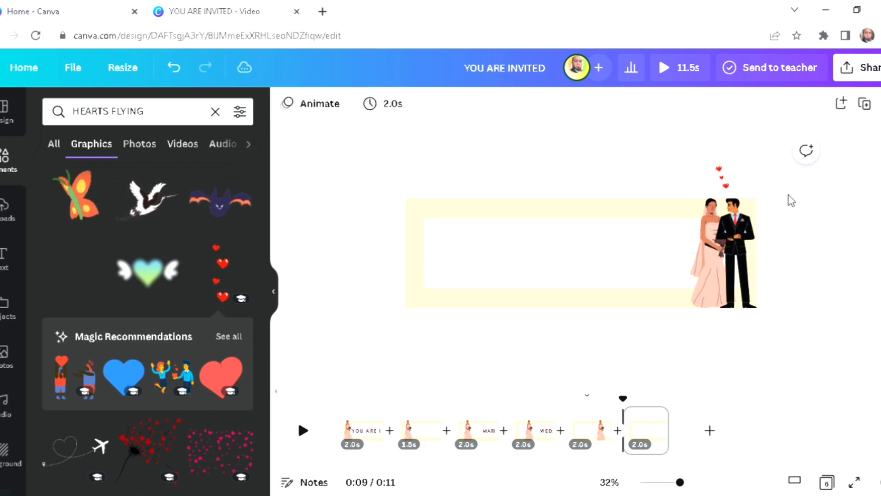
click(727, 189)
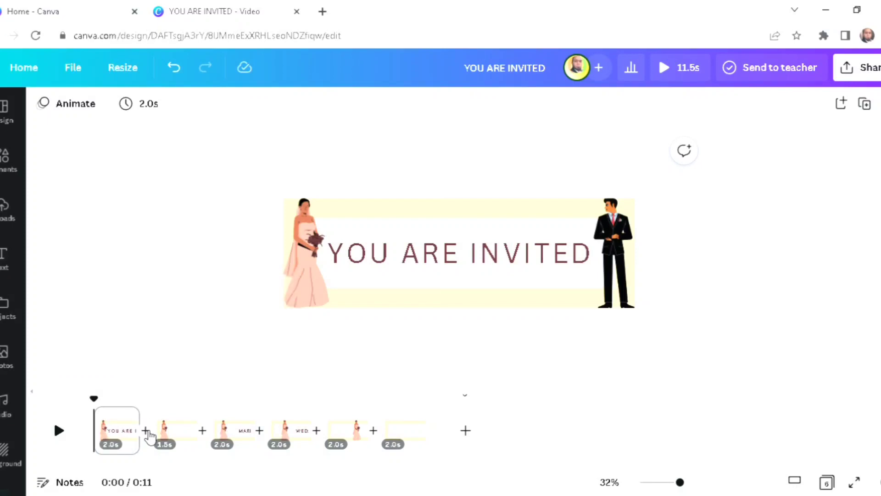
Add a Match & Move transition after page 1 with a duration of 0.69 seconds and apply it between all pages
mouse_move(148, 440)
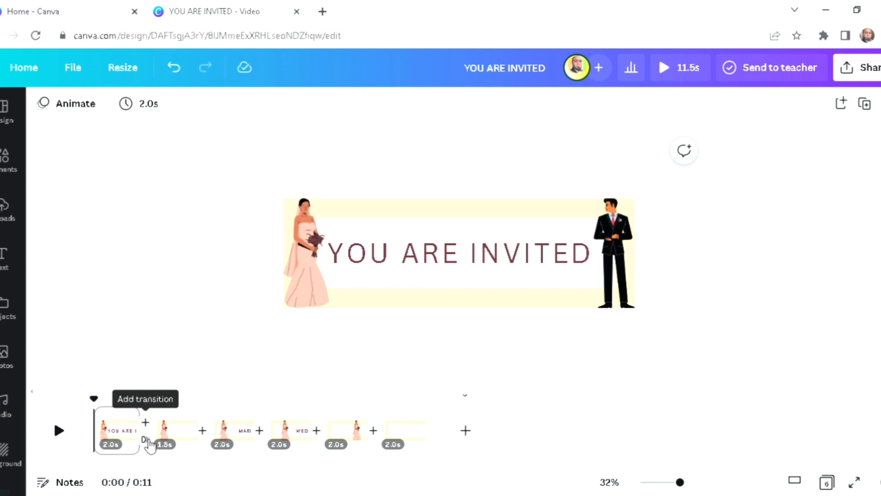
click(148, 441)
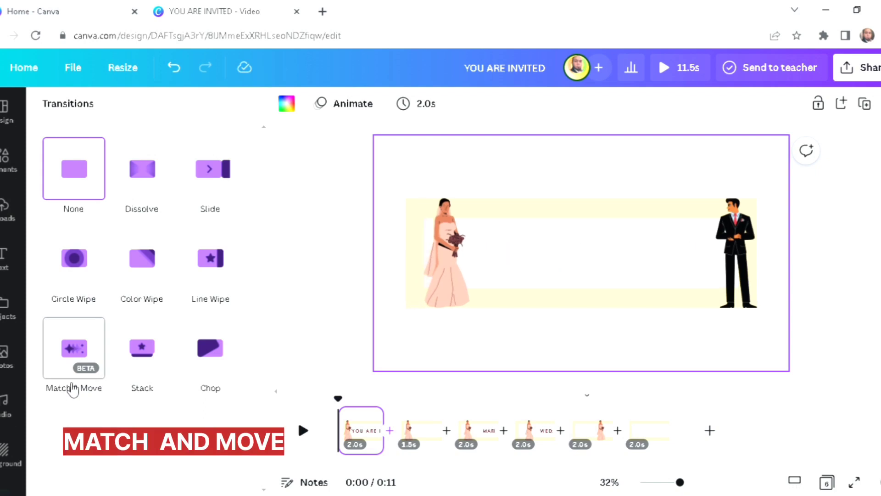
click(73, 353)
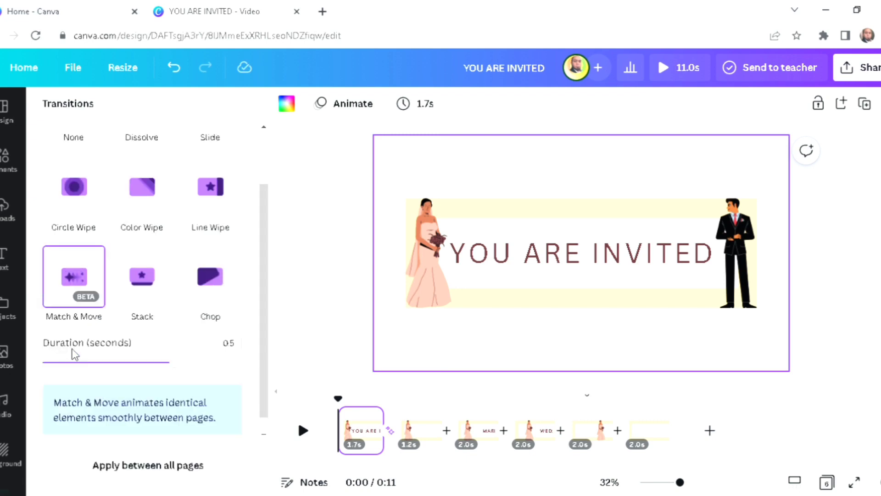
drag(219, 418, 229, 418)
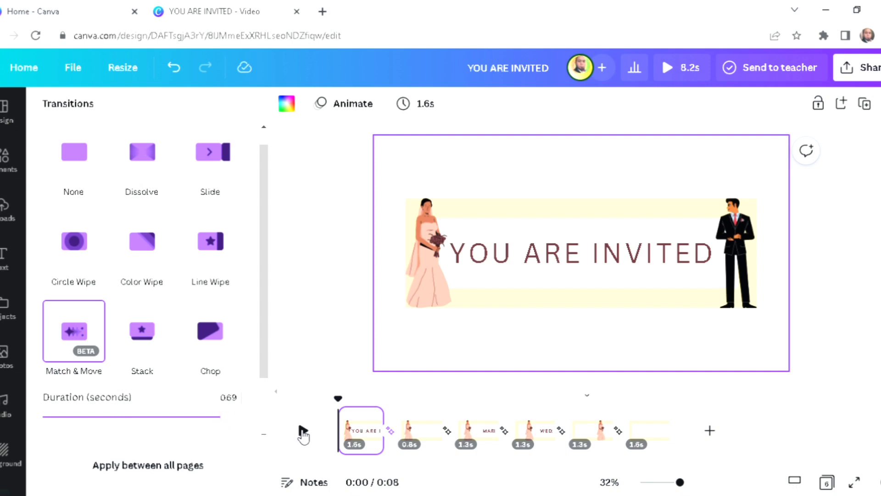
Play back the banner animation to check the transitions and the timing of each page
click(303, 430)
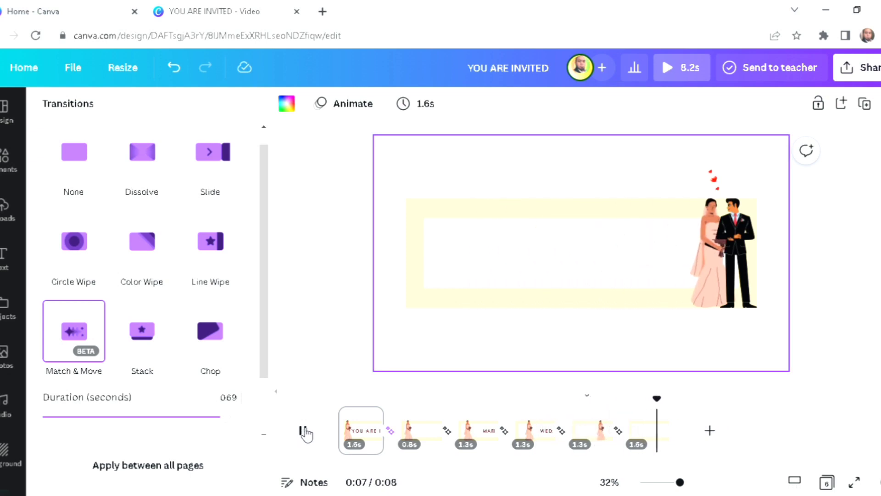
click(290, 345)
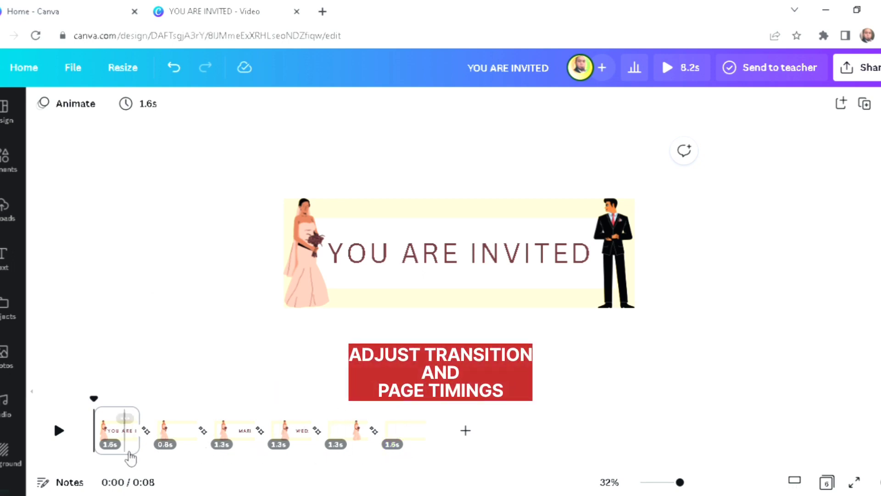
click(59, 432)
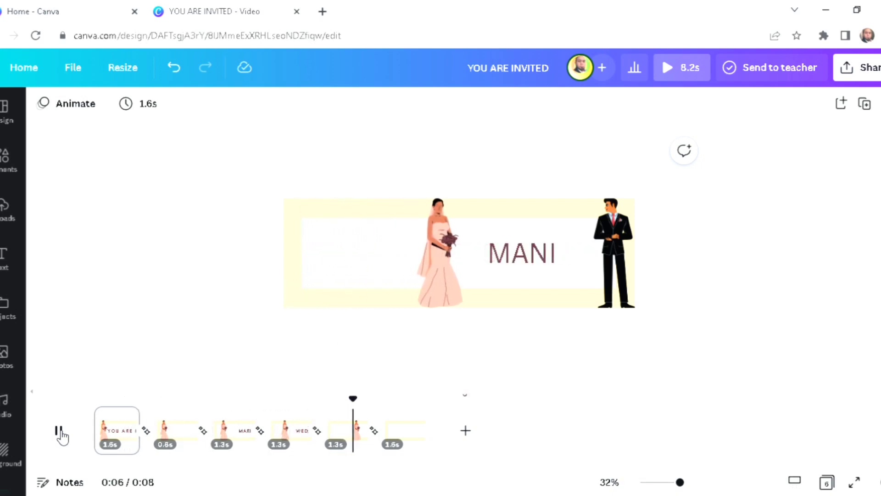
click(61, 433)
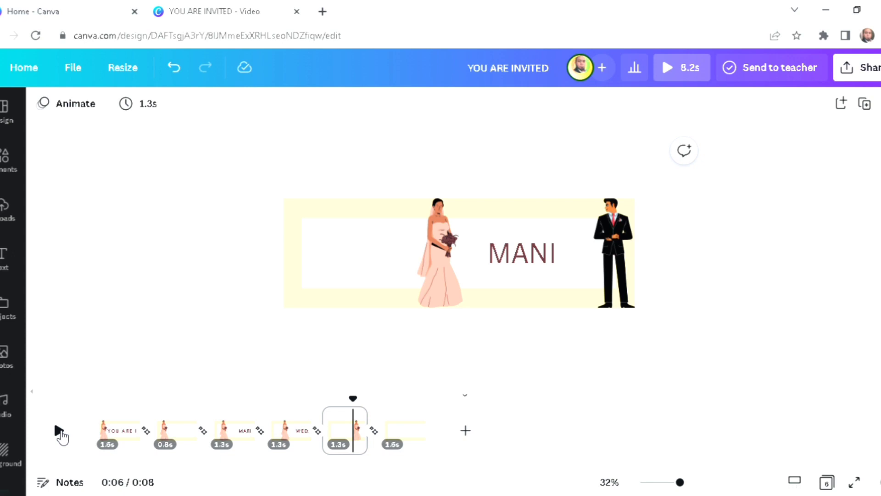
click(59, 431)
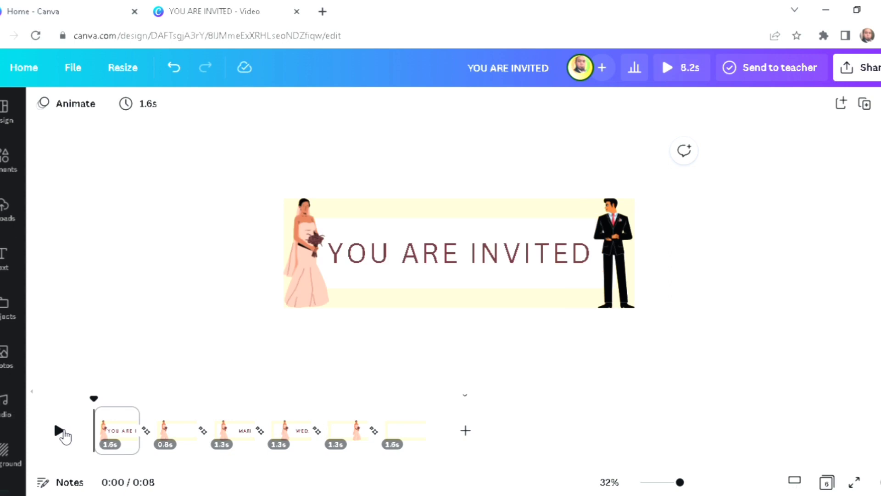
Set the timing of page 5, with the groom's name heading, to 1.5 seconds
click(347, 441)
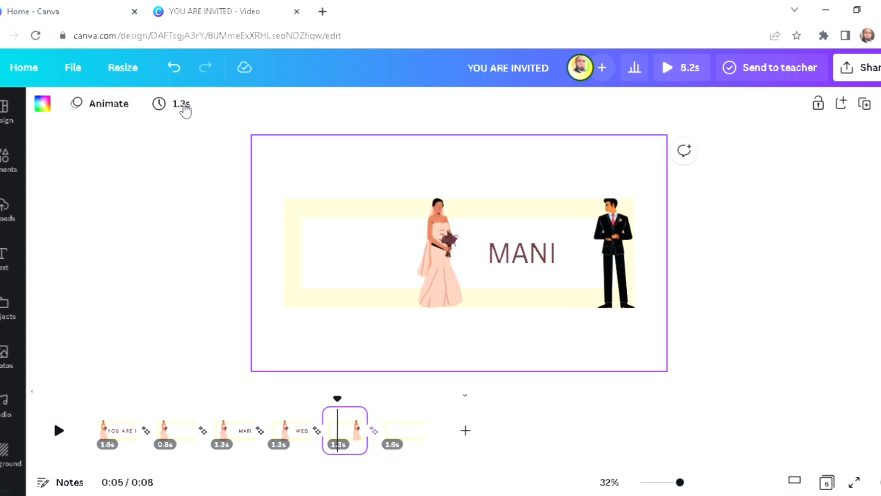
click(182, 105)
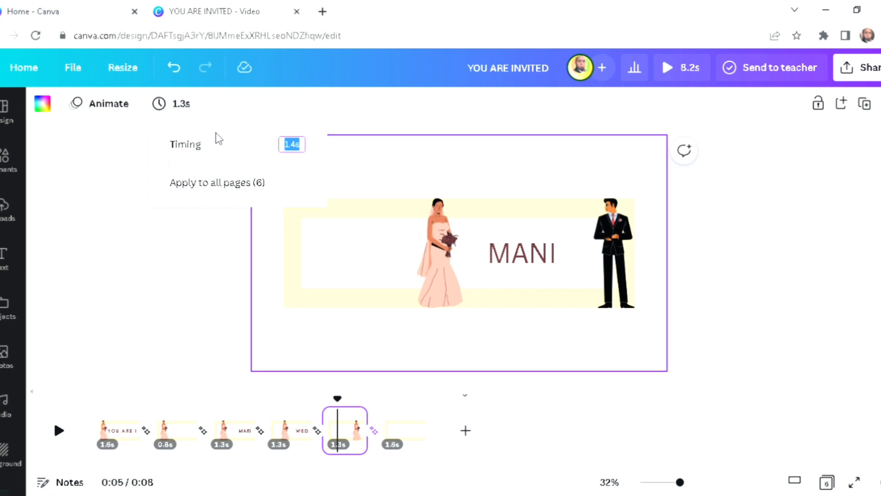
text(1)
text(.5)
key(Return)
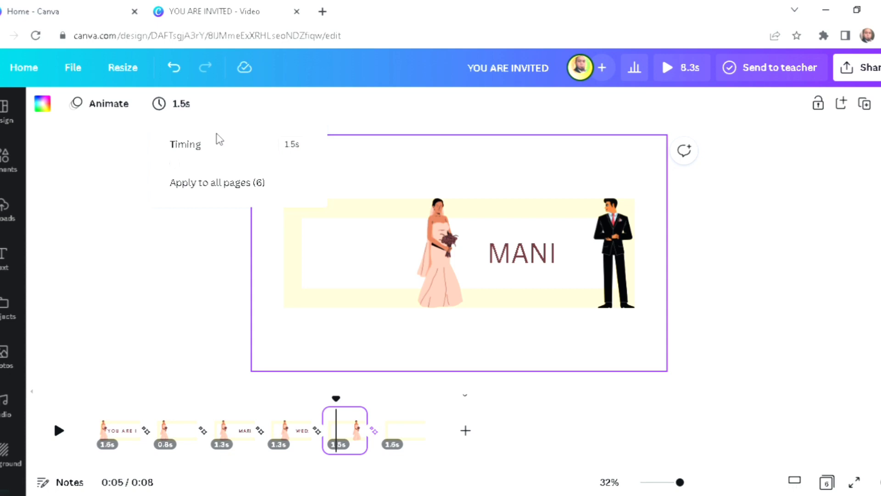
click(198, 279)
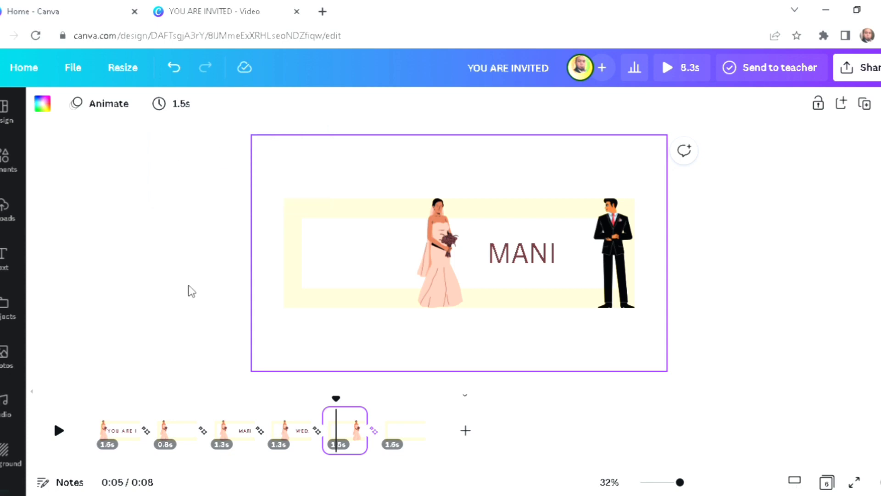
Colour page 1's background light blue #B9D4E2, sampled from the groom figure with the eyedropper, and start a full preview of the video
click(95, 411)
click(43, 103)
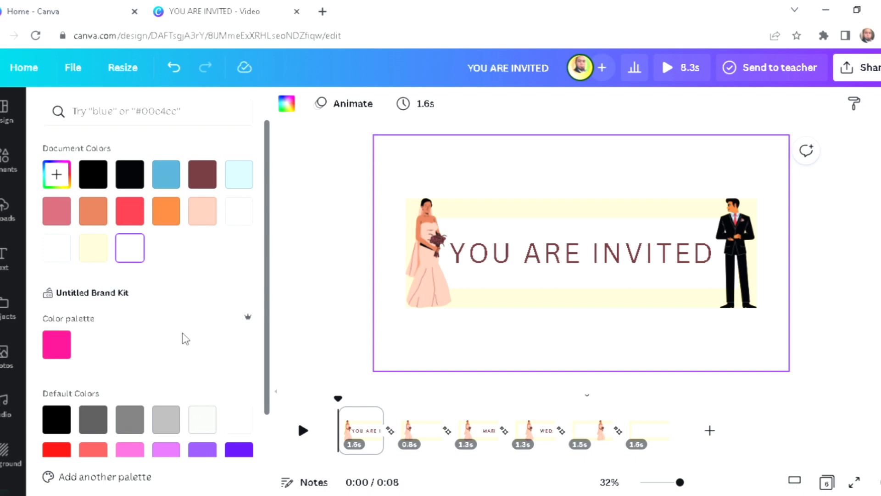
click(68, 186)
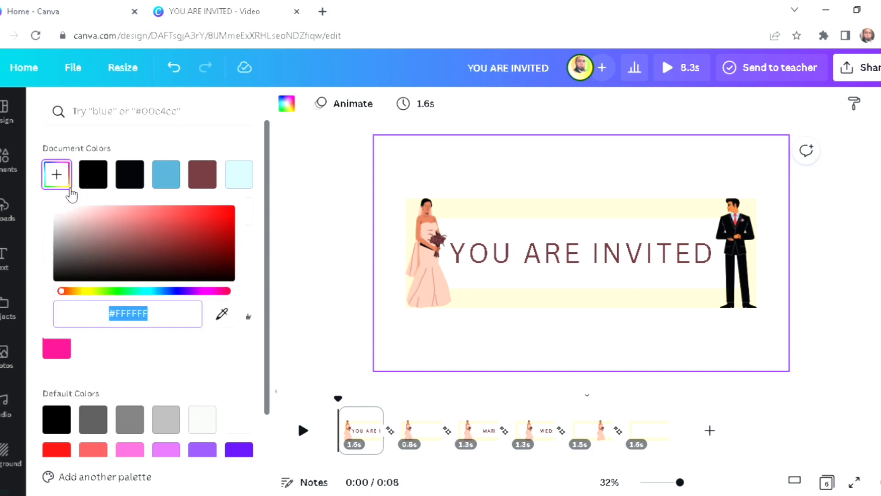
click(222, 314)
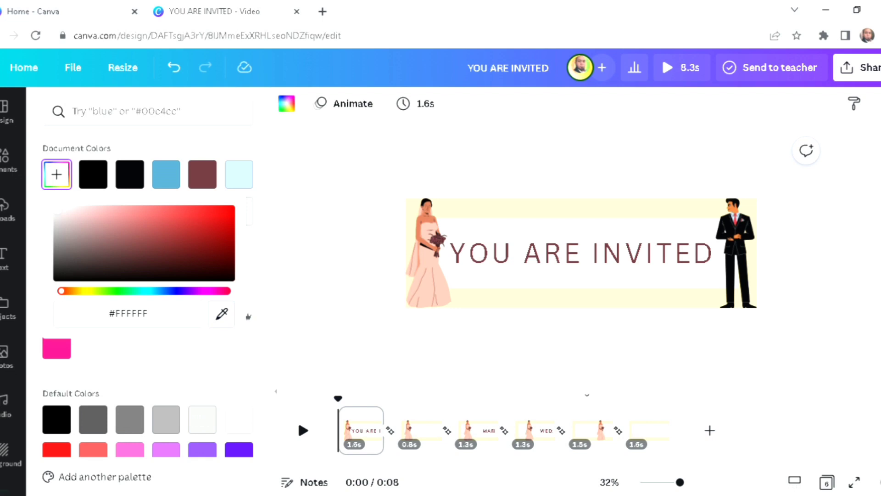
click(742, 228)
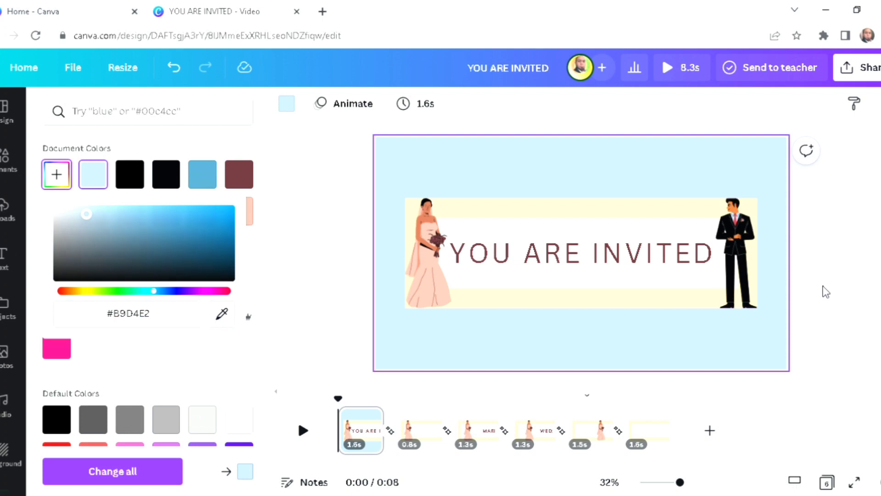
click(824, 286)
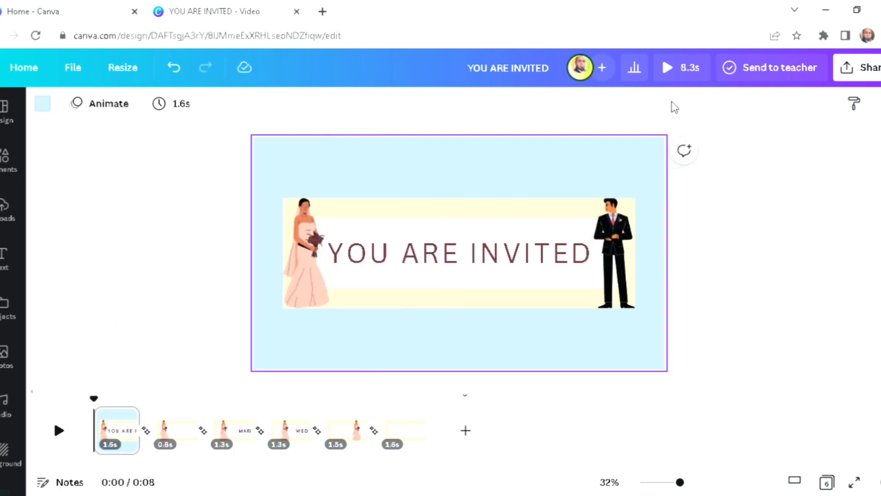
click(671, 68)
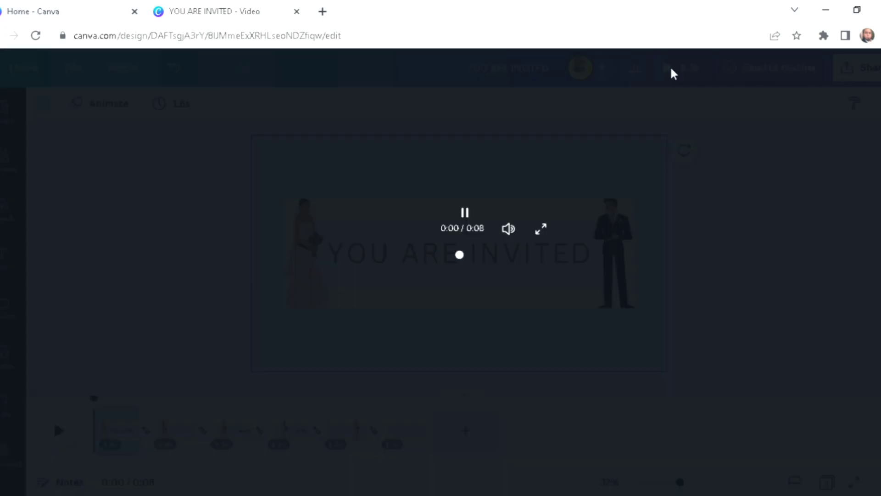